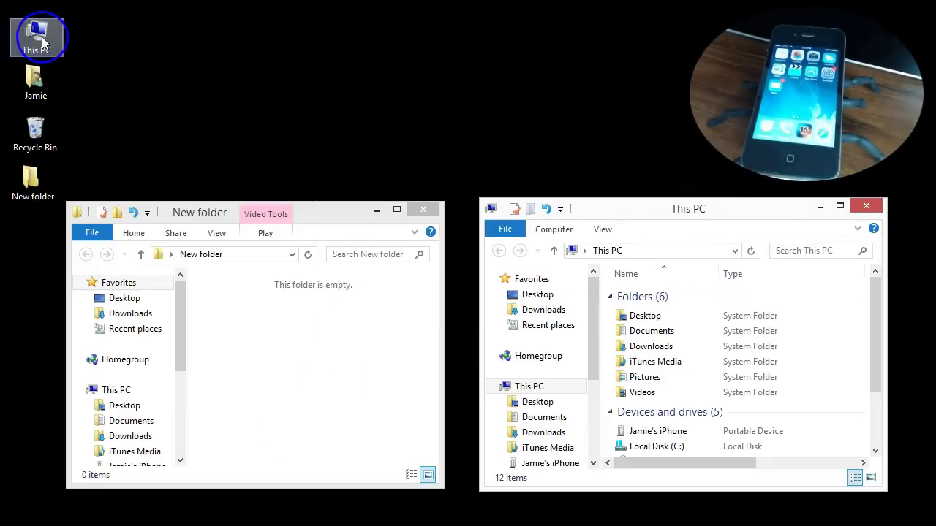
Open This PC's Properties to show the Windows 8.1 Pro system page.
{"action": "right_click", "coordinate": [42, 44]}
{"action": "left_click", "coordinate": [95, 190]}
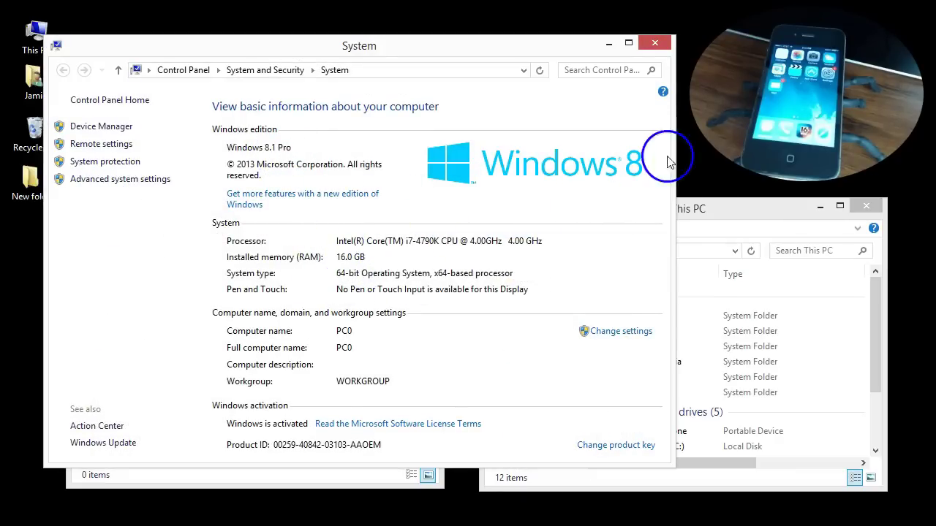
Close the System window and browse the iPhone's Internal Storage > DCIM > 860OKMZO photos.
{"action": "left_click", "coordinate": [654, 44]}
{"action": "left_click_drag", "start_coordinate": [877, 311], "coordinate": [874, 341]}
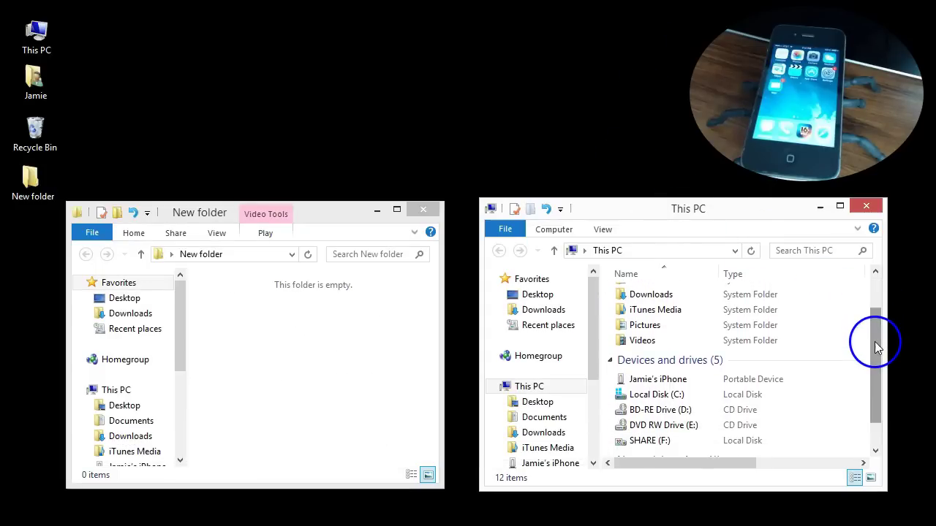
{"action": "double_click", "coordinate": [668, 386]}
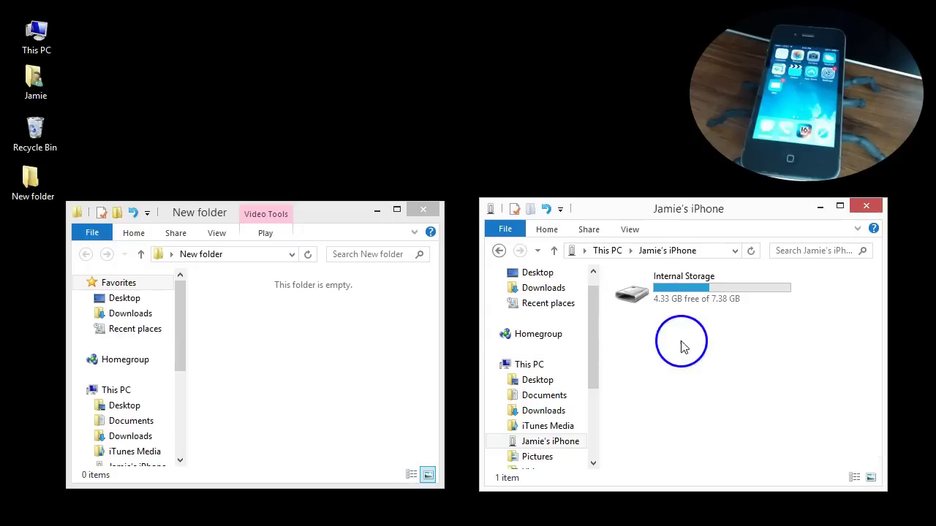
{"action": "double_click", "coordinate": [667, 285]}
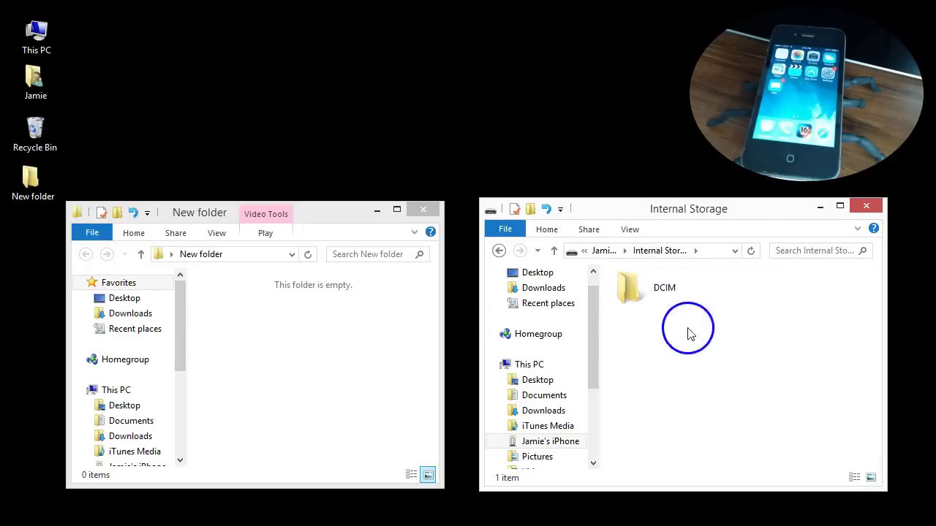
{"action": "left_click", "coordinate": [655, 290]}
{"action": "double_click", "coordinate": [654, 290]}
{"action": "double_click", "coordinate": [663, 294]}
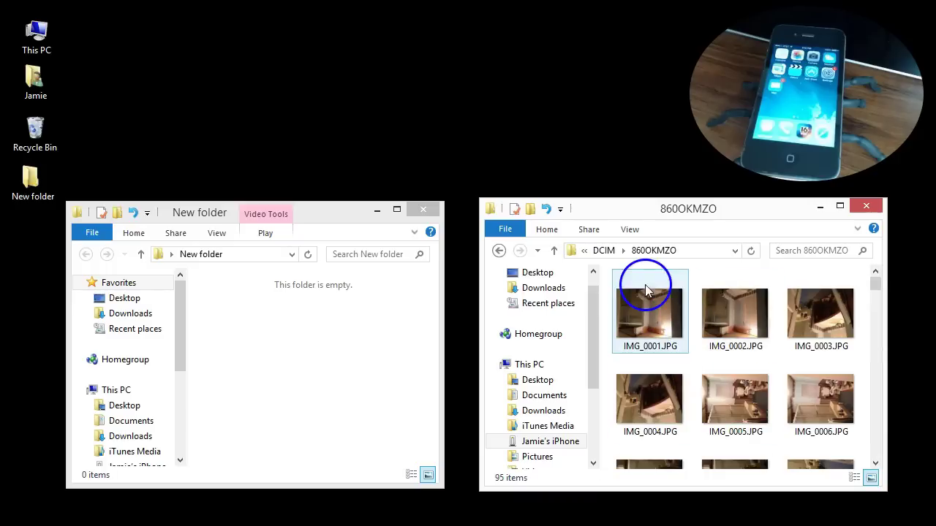
Go back up through DCIM, Internal Storage and the iPhone to This PC.
{"action": "left_click", "coordinate": [500, 252]}
{"action": "left_click", "coordinate": [501, 252]}
{"action": "left_click", "coordinate": [500, 251]}
{"action": "left_click", "coordinate": [500, 251]}
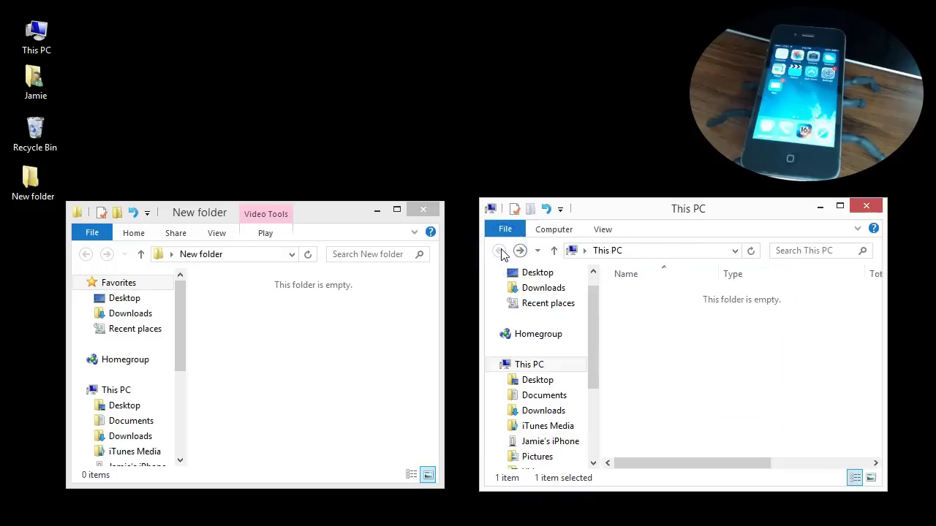
{"action": "left_click_drag", "start_coordinate": [875, 343], "coordinate": [875, 394]}
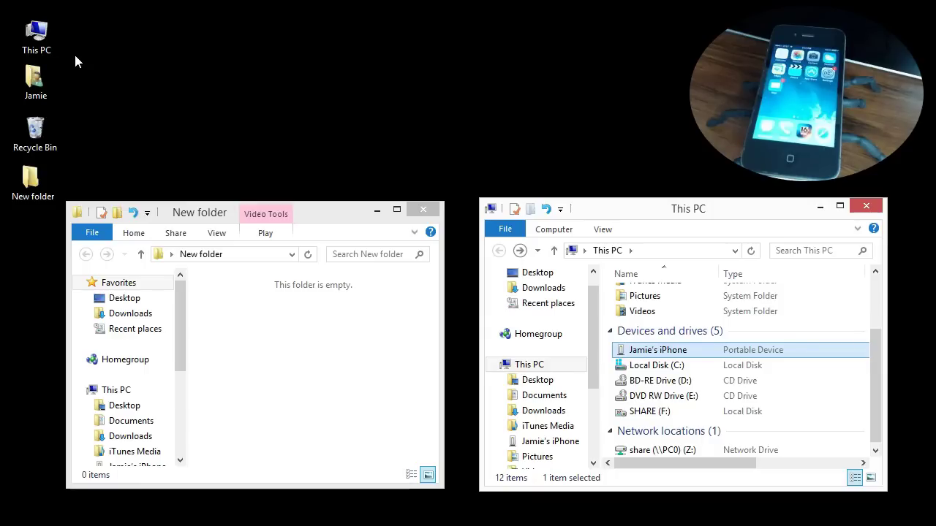
Open Device Manager from This PC's System properties page.
{"action": "left_click", "coordinate": [38, 42]}
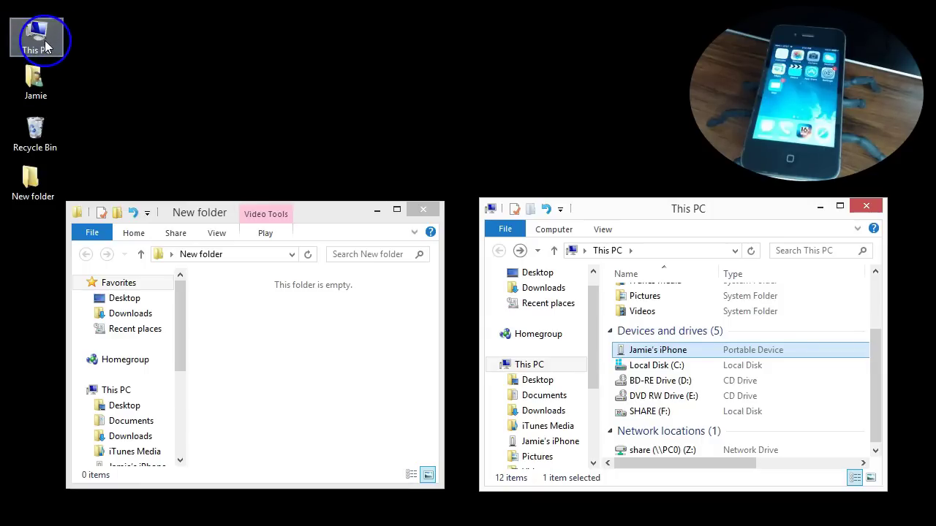
{"action": "left_click", "coordinate": [55, 45]}
{"action": "left_click", "coordinate": [37, 40]}
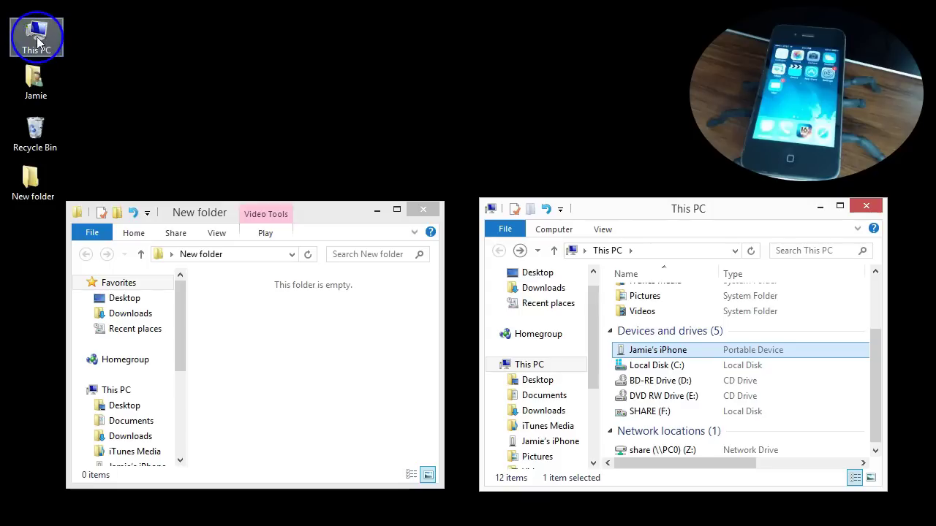
{"action": "right_click", "coordinate": [37, 40]}
{"action": "left_click", "coordinate": [103, 184]}
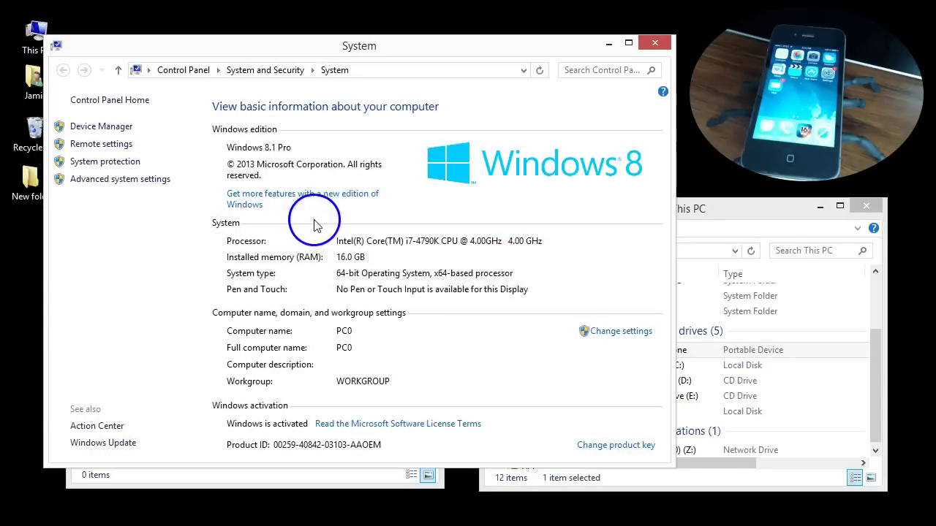
{"action": "left_click", "coordinate": [100, 128]}
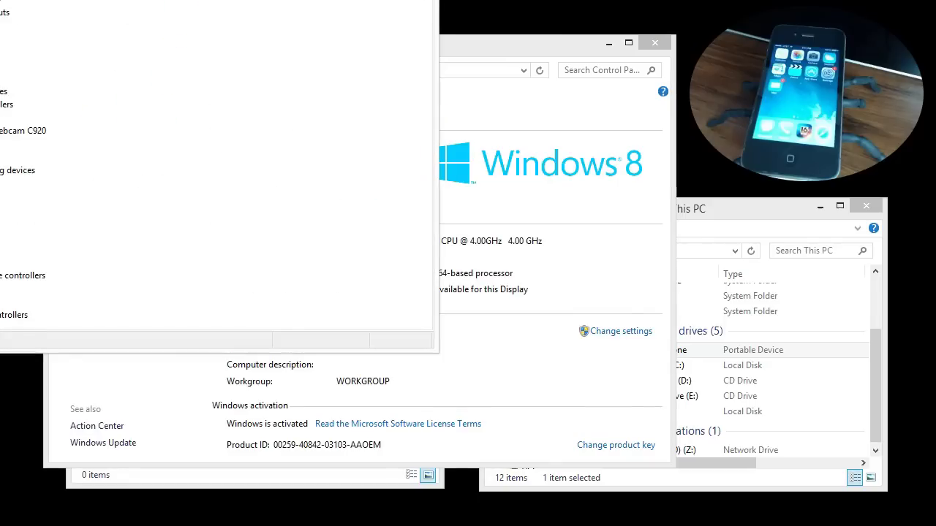
{"action": "left_click_drag", "start_coordinate": [341, 36], "coordinate": [432, 88]}
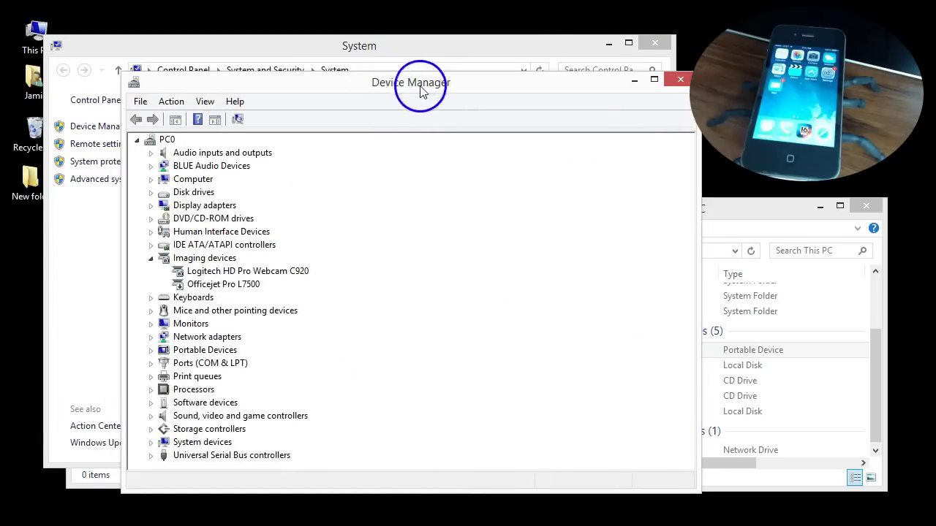
Uninstall the Apple iPhone under Portable Devices and confirm with OK.
{"action": "left_click", "coordinate": [151, 350]}
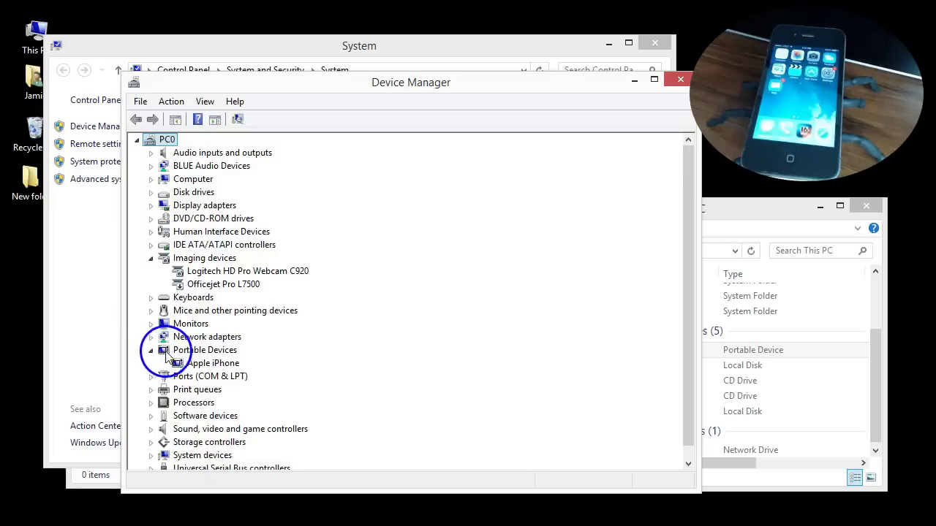
{"action": "left_click_drag", "start_coordinate": [432, 84], "coordinate": [366, 59]}
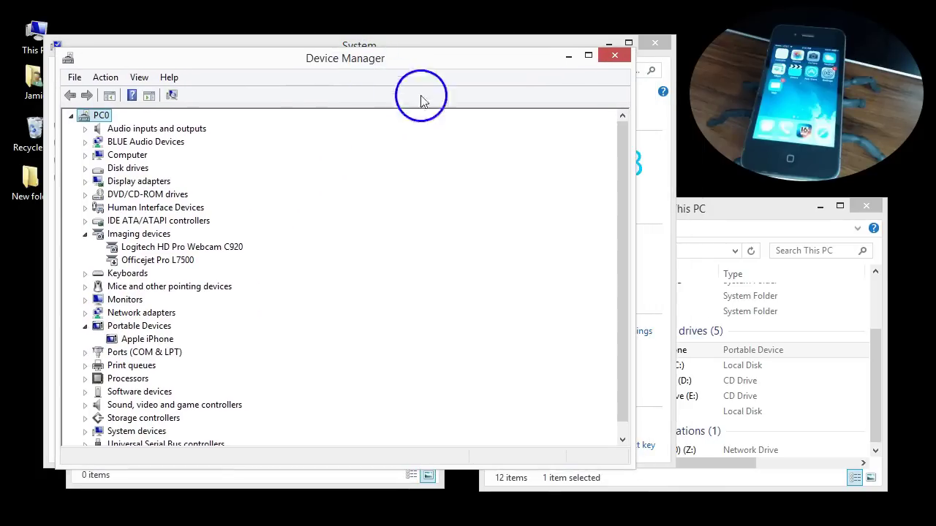
{"action": "right_click", "coordinate": [155, 342]}
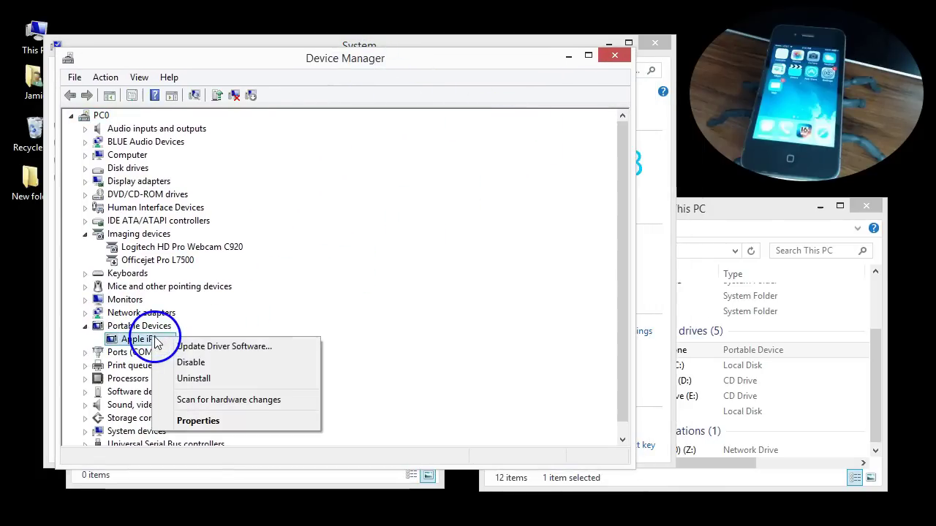
{"action": "left_click", "coordinate": [196, 378]}
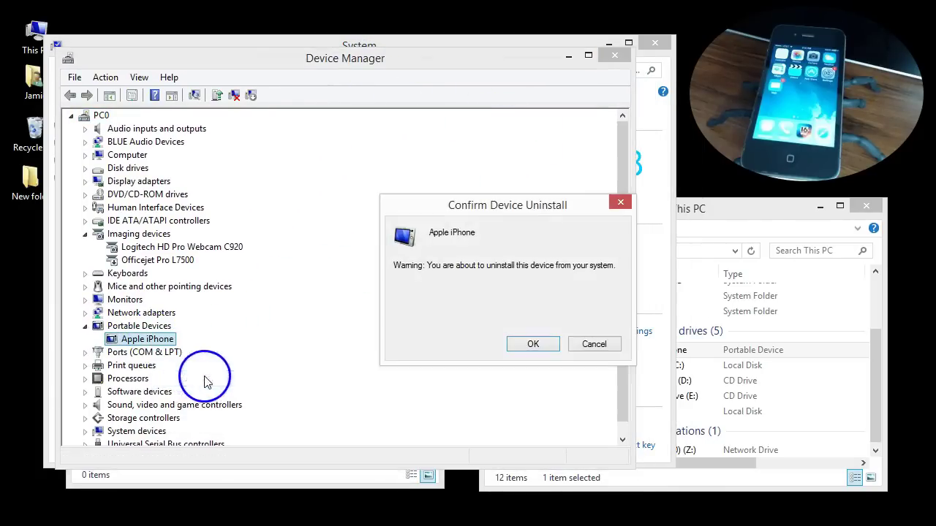
{"action": "left_click", "coordinate": [536, 343]}
{"action": "left_click", "coordinate": [740, 210]}
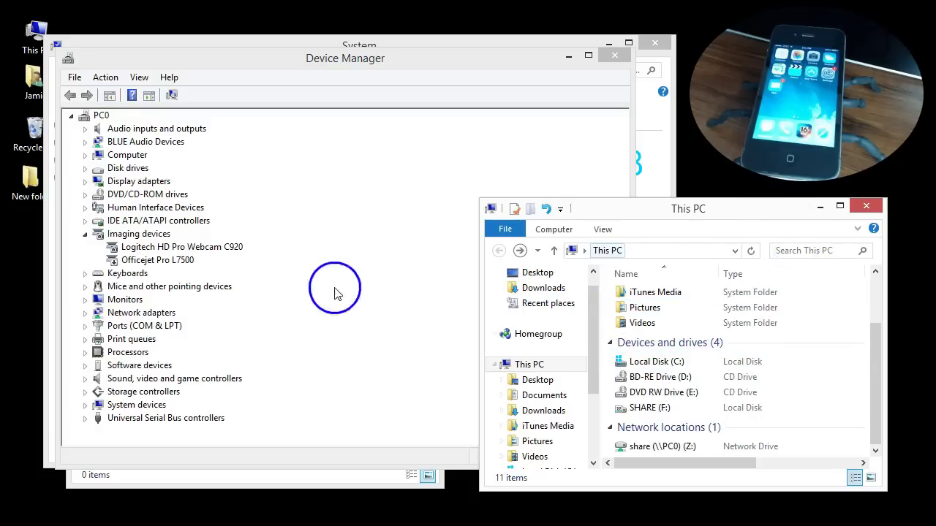
Scan for hardware changes to redetect the Apple iPhone, then close its Update Driver Software window unchanged.
{"action": "left_click", "coordinate": [174, 96]}
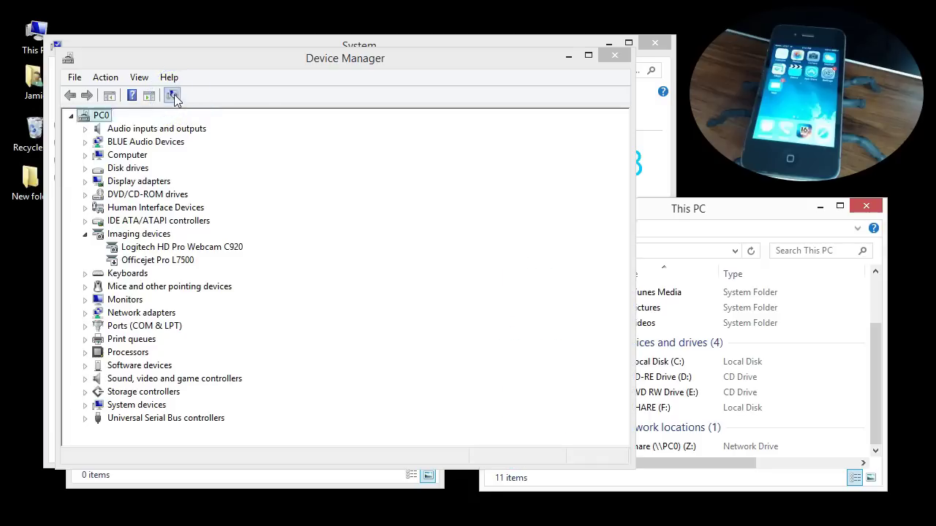
{"action": "left_click", "coordinate": [173, 97]}
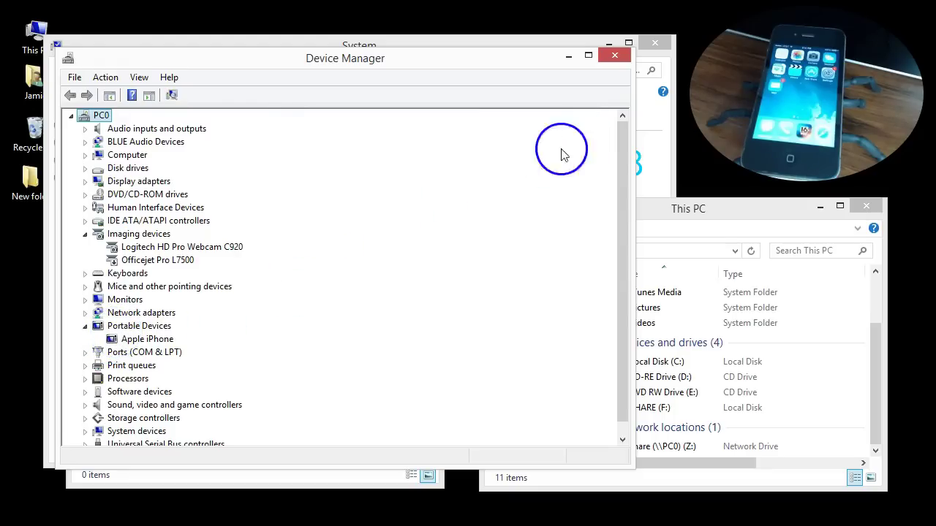
{"action": "right_click", "coordinate": [137, 340]}
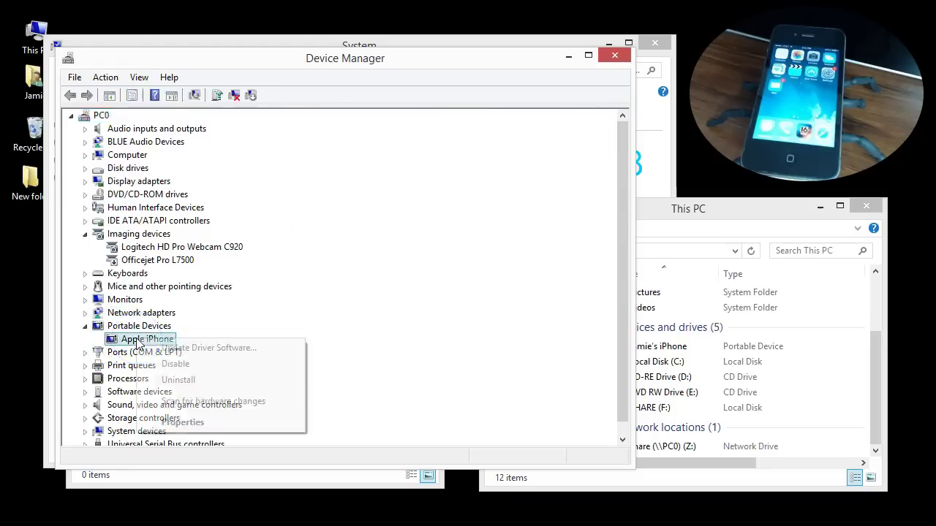
{"action": "left_click", "coordinate": [193, 351]}
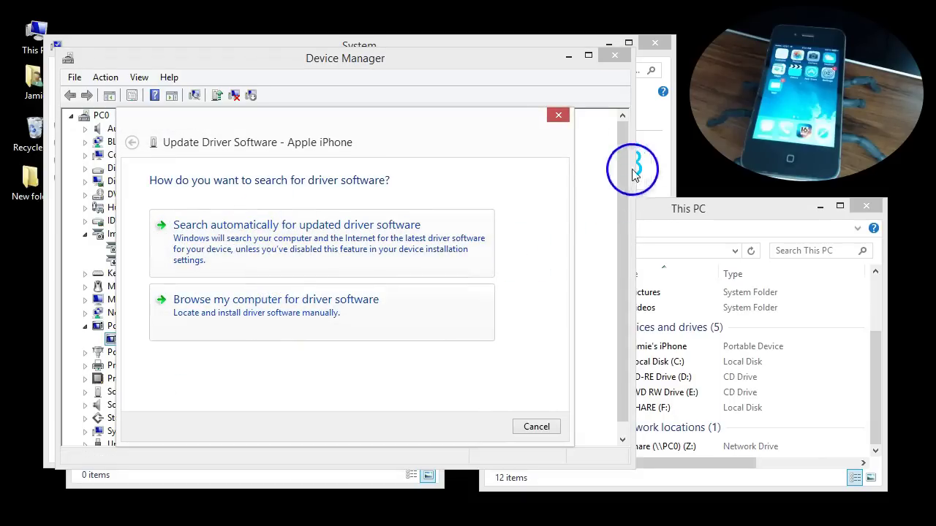
{"action": "left_click", "coordinate": [558, 115]}
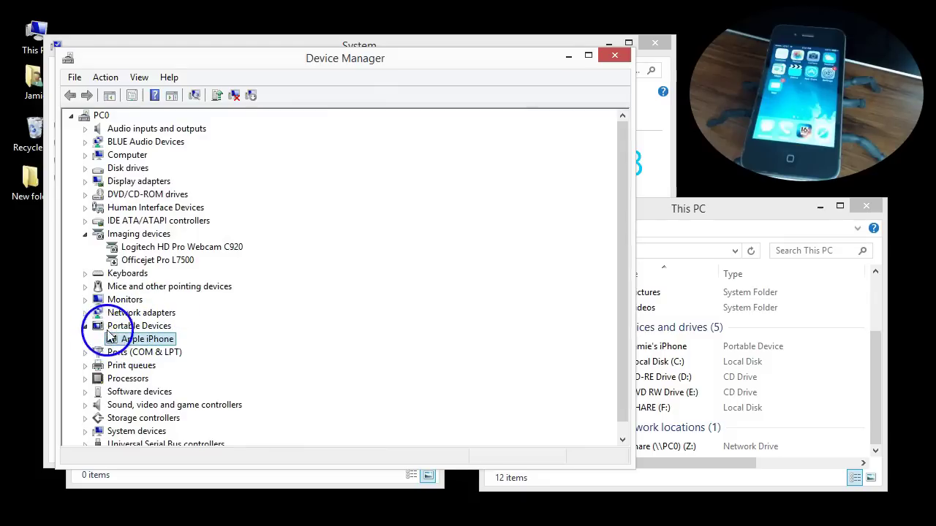
{"action": "left_click", "coordinate": [727, 212]}
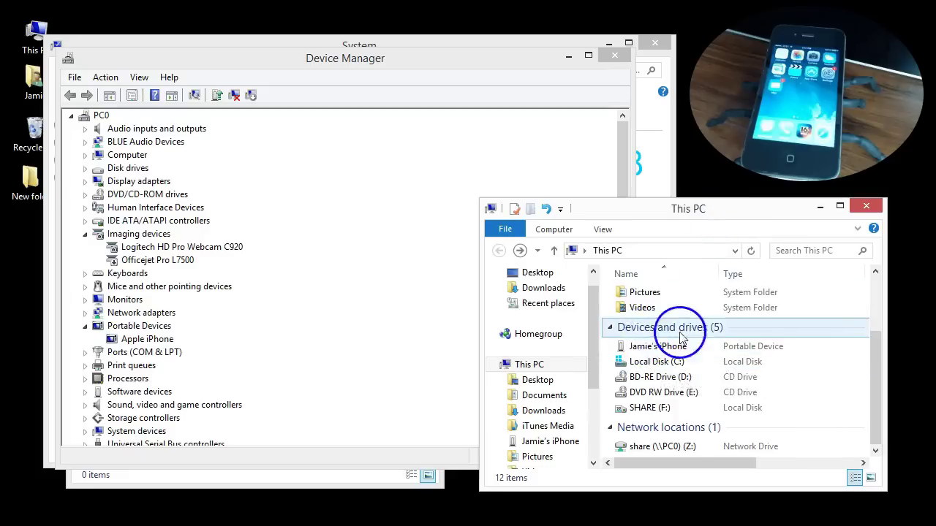
Select the iPhone in This PC, then close This PC, Device Manager and System.
{"action": "left_click_drag", "start_coordinate": [642, 211], "coordinate": [479, 212]}
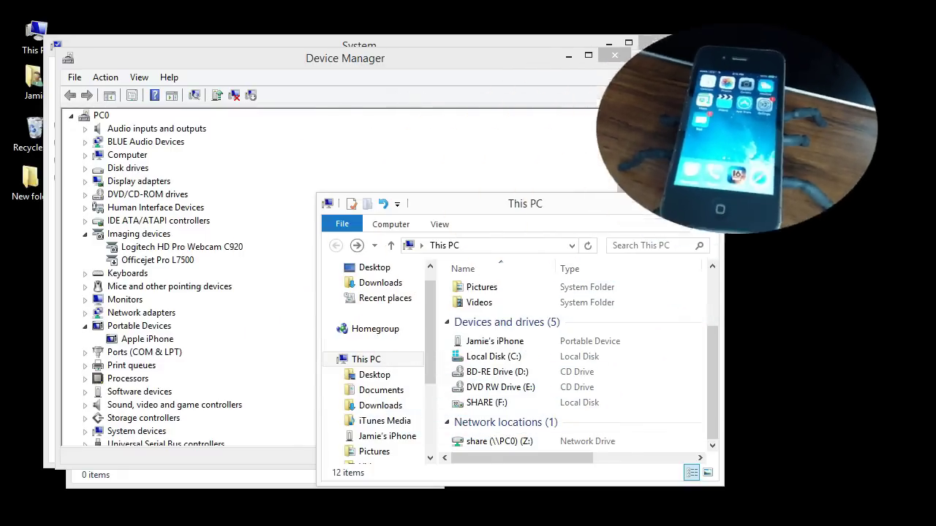
{"action": "left_click_drag", "start_coordinate": [583, 210], "coordinate": [529, 176]}
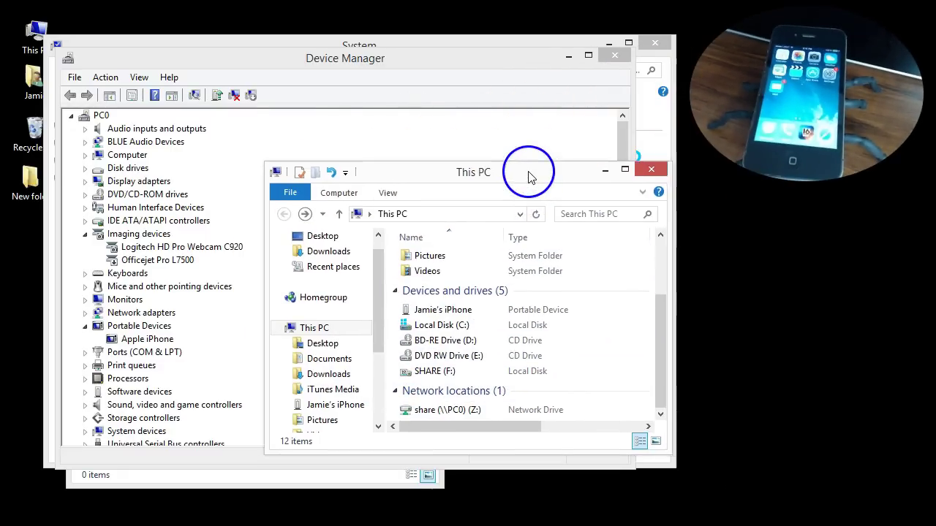
{"action": "left_click", "coordinate": [483, 372]}
{"action": "left_click", "coordinate": [433, 311]}
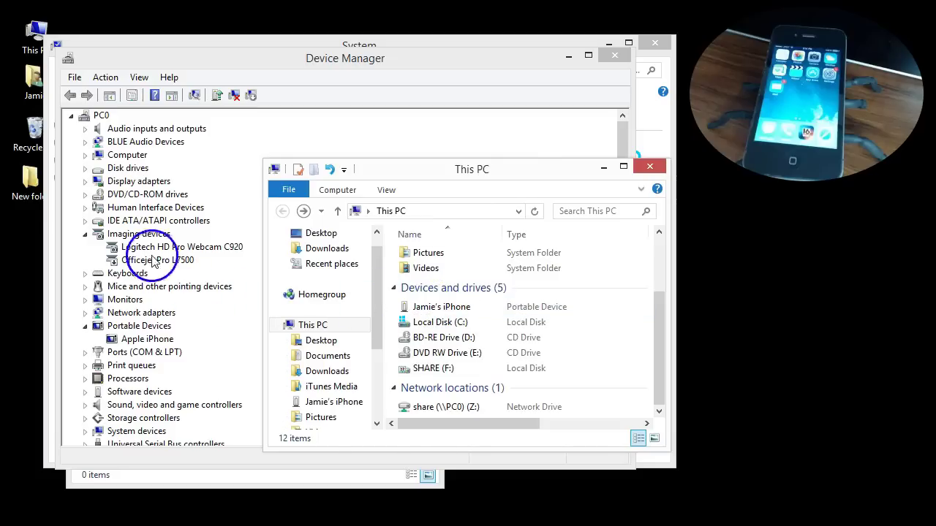
{"action": "left_click", "coordinate": [650, 167]}
{"action": "left_click", "coordinate": [614, 57]}
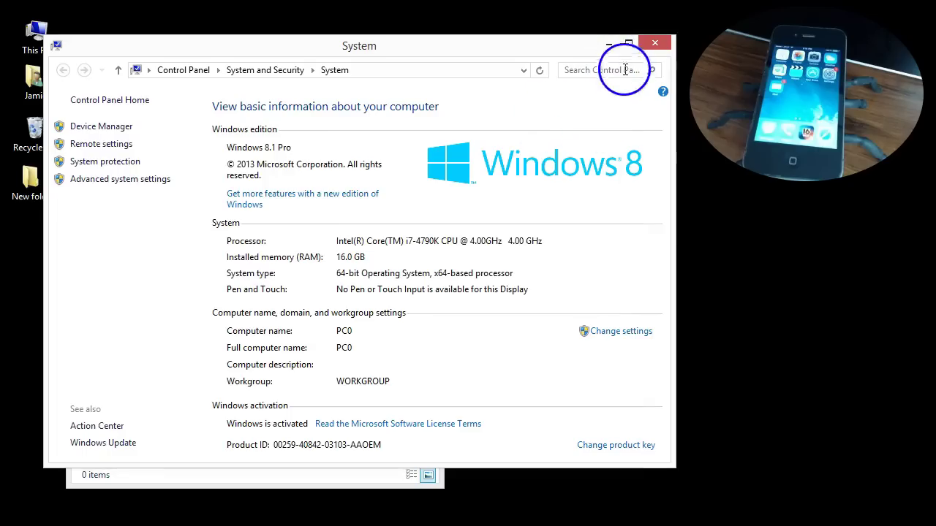
{"action": "left_click", "coordinate": [649, 42]}
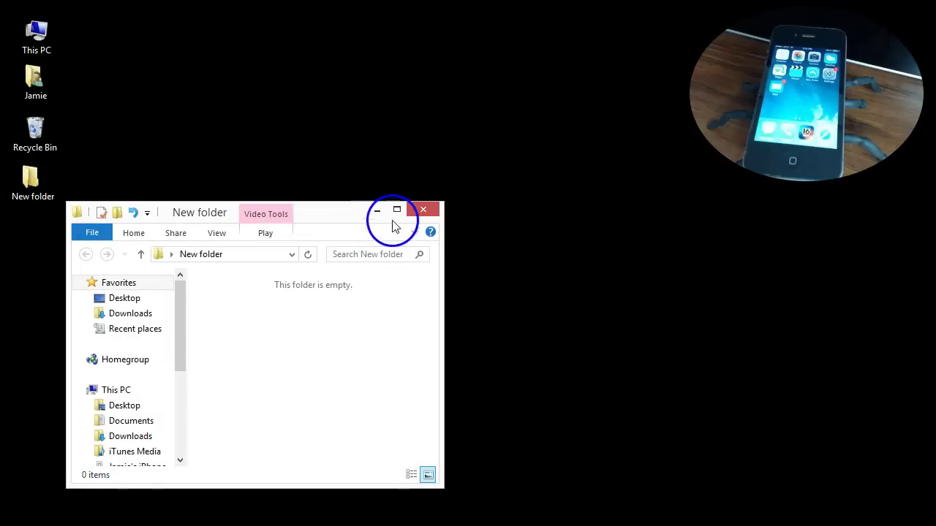
Close New folder and open This PC > iPhone > Internal Storage > DCIM > 860OKMZO.
{"action": "left_click", "coordinate": [421, 210]}
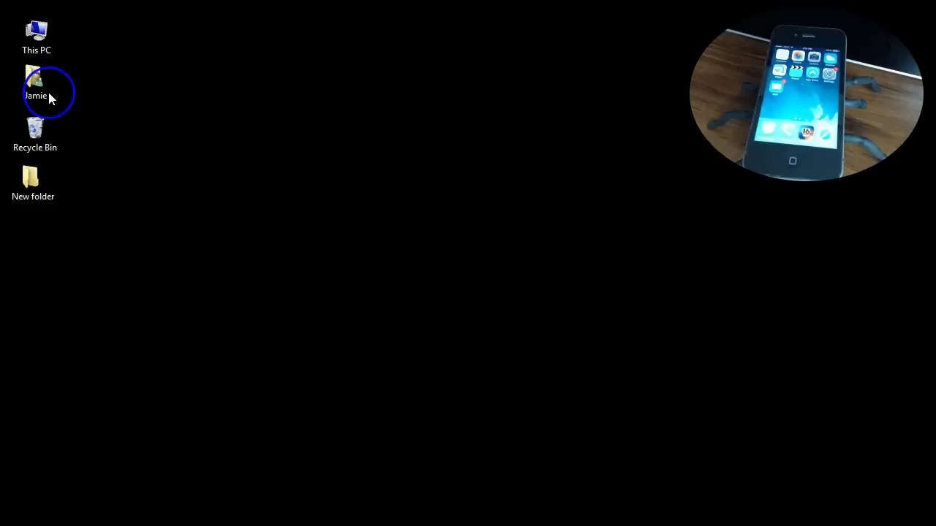
{"action": "double_click", "coordinate": [45, 42]}
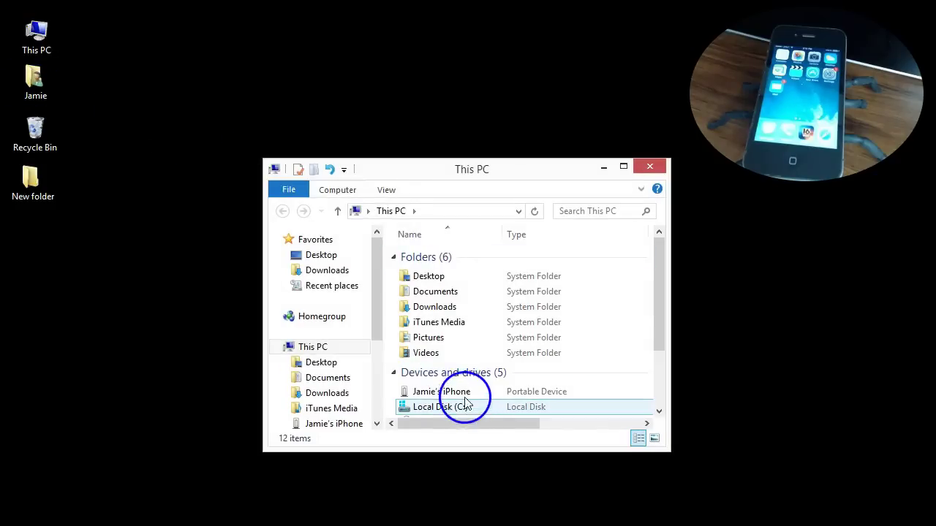
{"action": "double_click", "coordinate": [460, 392]}
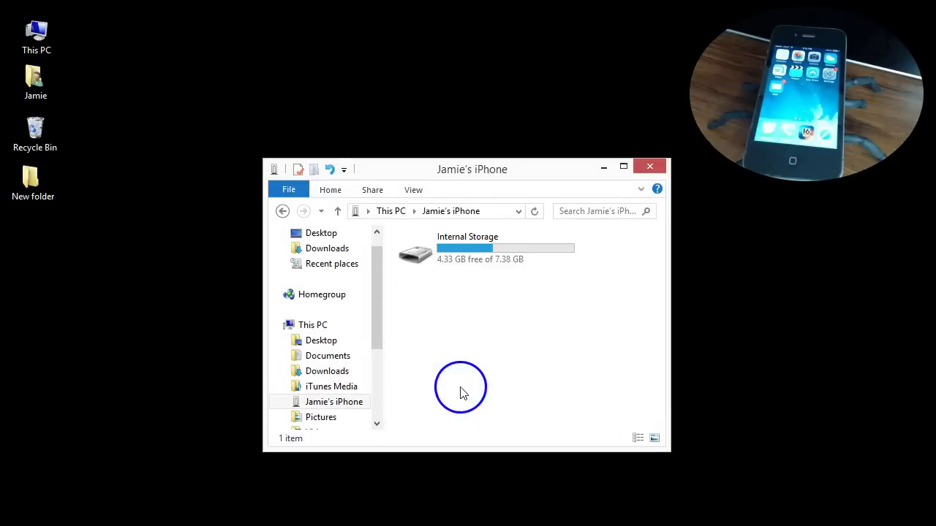
{"action": "double_click", "coordinate": [461, 263]}
{"action": "double_click", "coordinate": [456, 259]}
{"action": "double_click", "coordinate": [459, 260]}
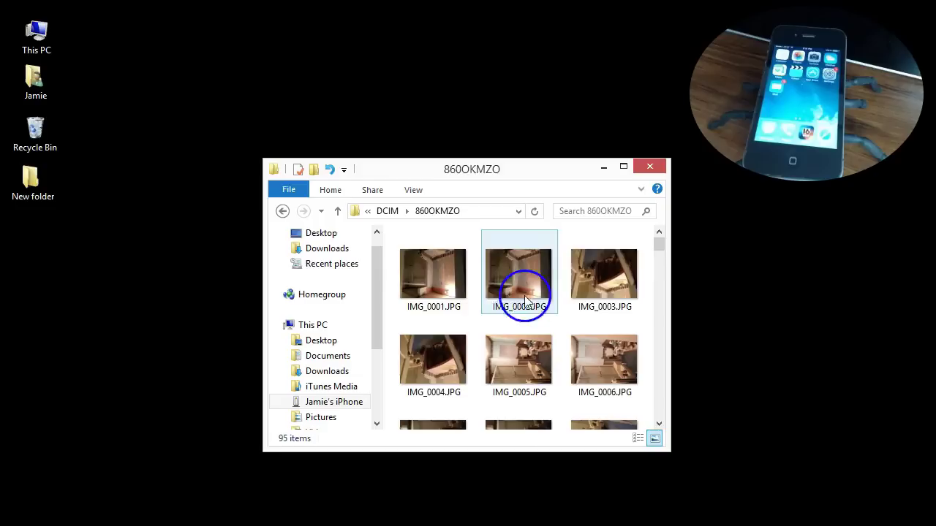
{"action": "left_click_drag", "start_coordinate": [473, 174], "coordinate": [509, 184]}
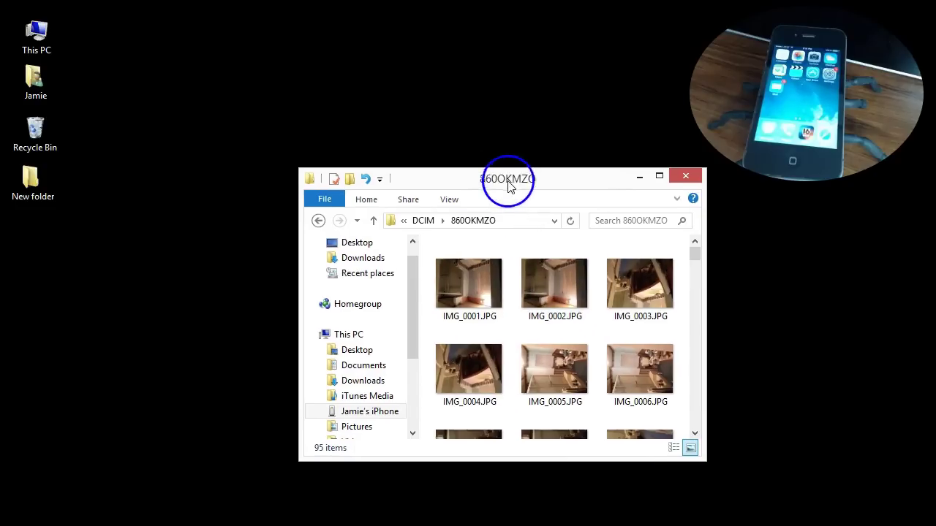
Copy IMG_0002.JPG into New folder, delete that copy, close both windows and reopen This PC.
{"action": "double_click", "coordinate": [29, 180]}
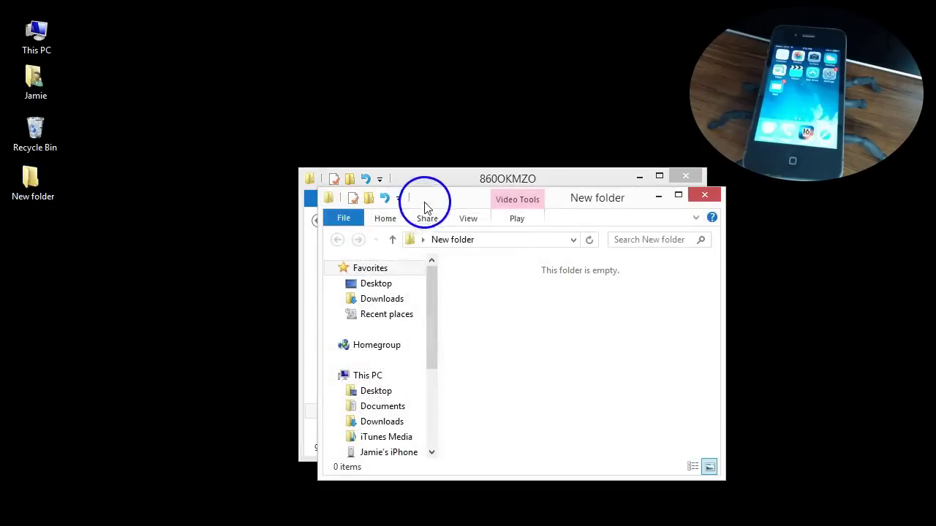
{"action": "left_click_drag", "start_coordinate": [426, 207], "coordinate": [76, 217]}
{"action": "left_click_drag", "start_coordinate": [551, 291], "coordinate": [232, 370]}
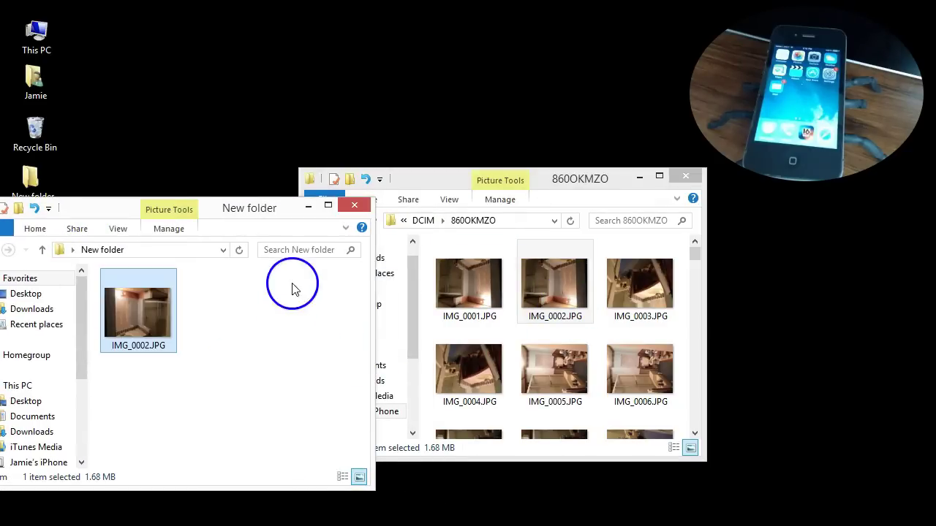
{"action": "right_click", "coordinate": [135, 309]}
{"action": "left_click", "coordinate": [220, 260]}
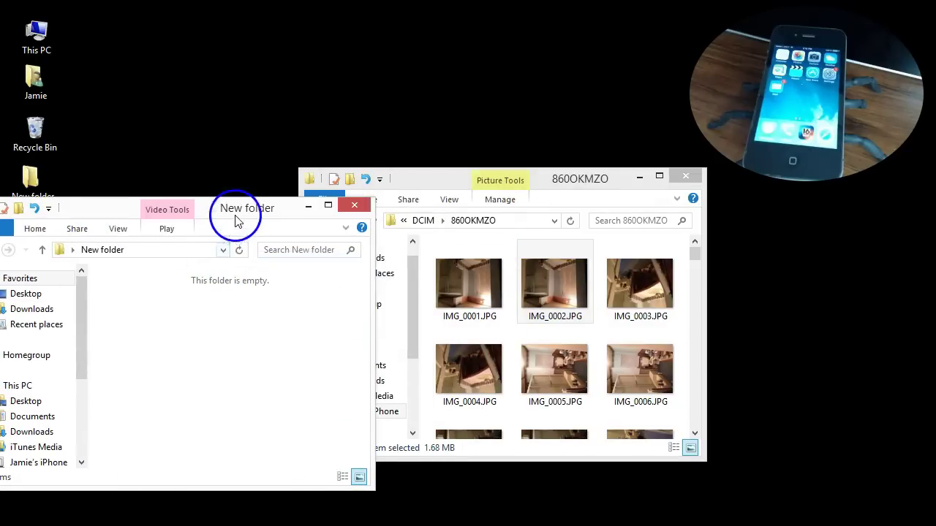
{"action": "left_click", "coordinate": [569, 291]}
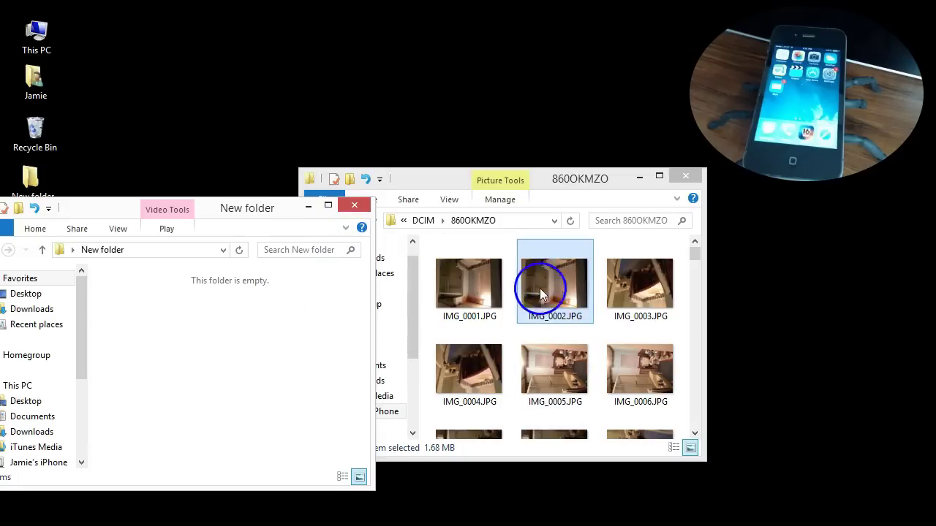
{"action": "left_click", "coordinate": [353, 205]}
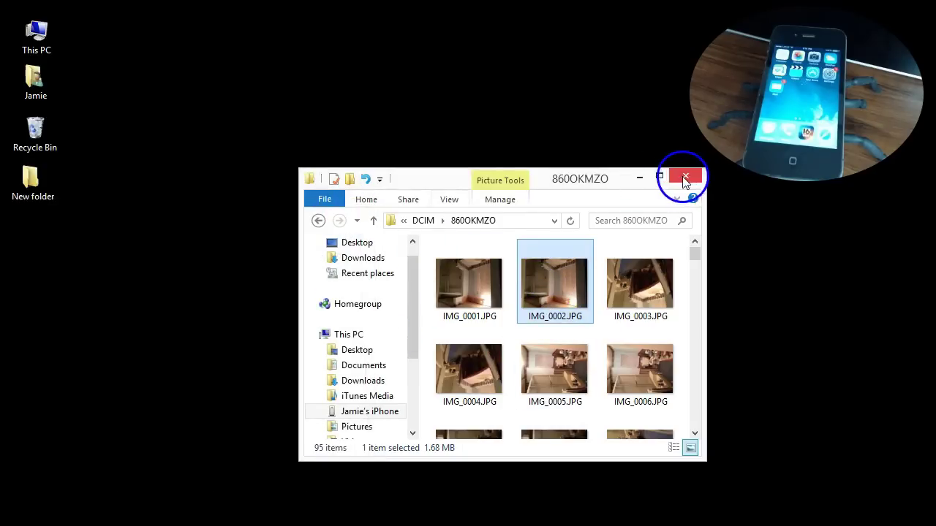
{"action": "left_click", "coordinate": [684, 178]}
{"action": "double_click", "coordinate": [35, 35]}
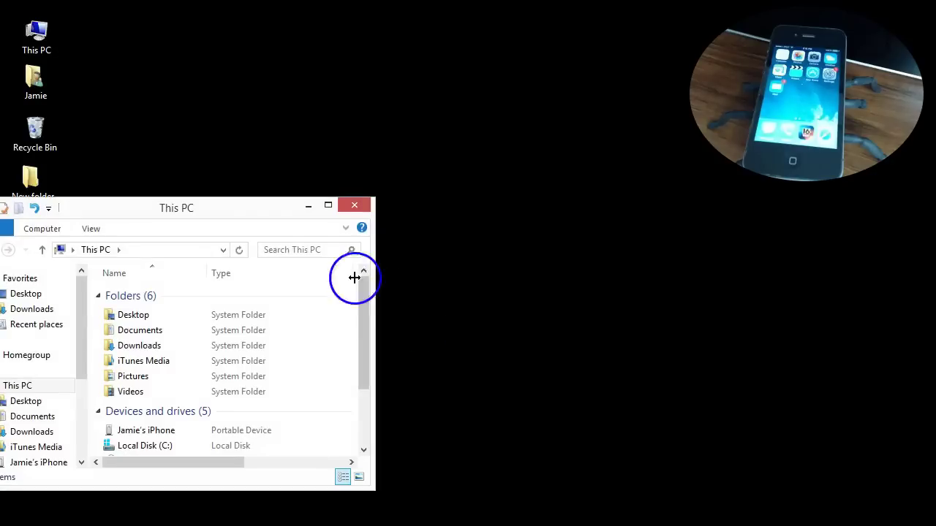
Run Import pictures and videos on the iPhone, cancel after 0 new items, and close This PC.
{"action": "left_click_drag", "start_coordinate": [248, 207], "coordinate": [549, 190]}
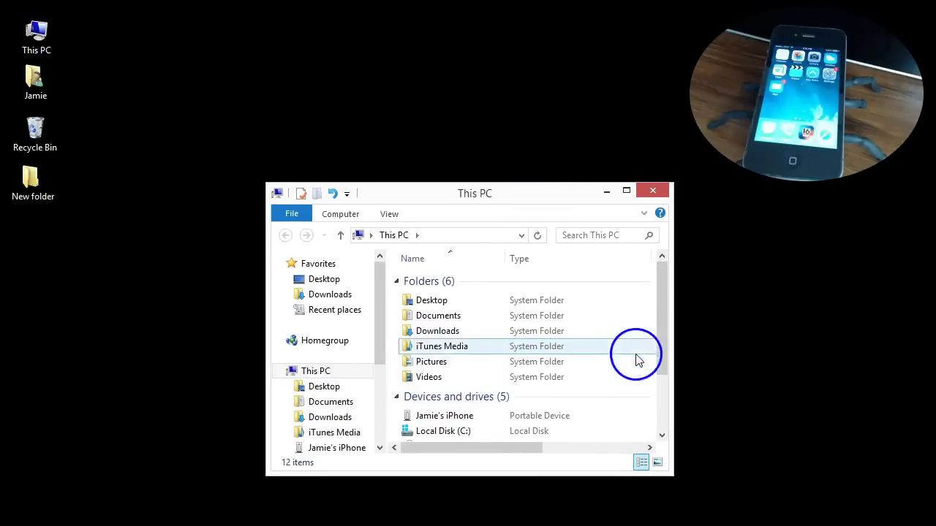
{"action": "left_click_drag", "start_coordinate": [661, 321], "coordinate": [664, 388]}
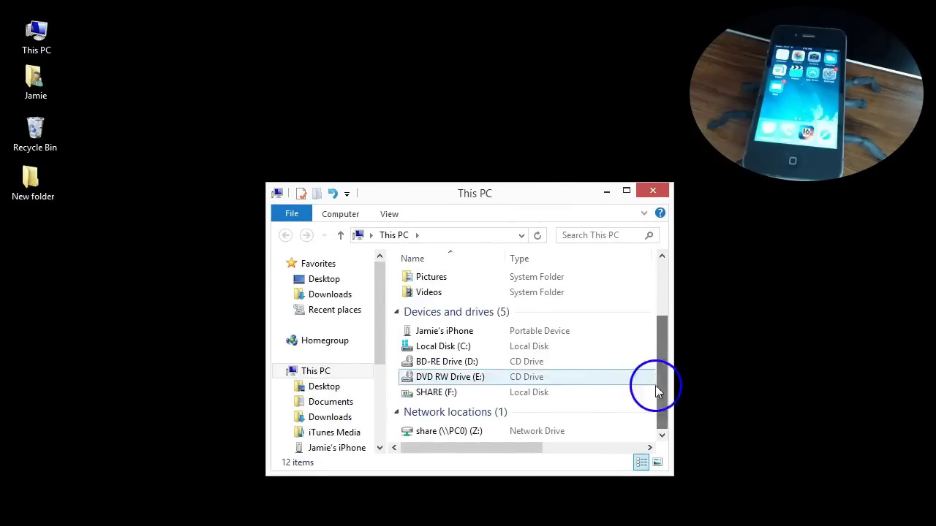
{"action": "right_click", "coordinate": [468, 332]}
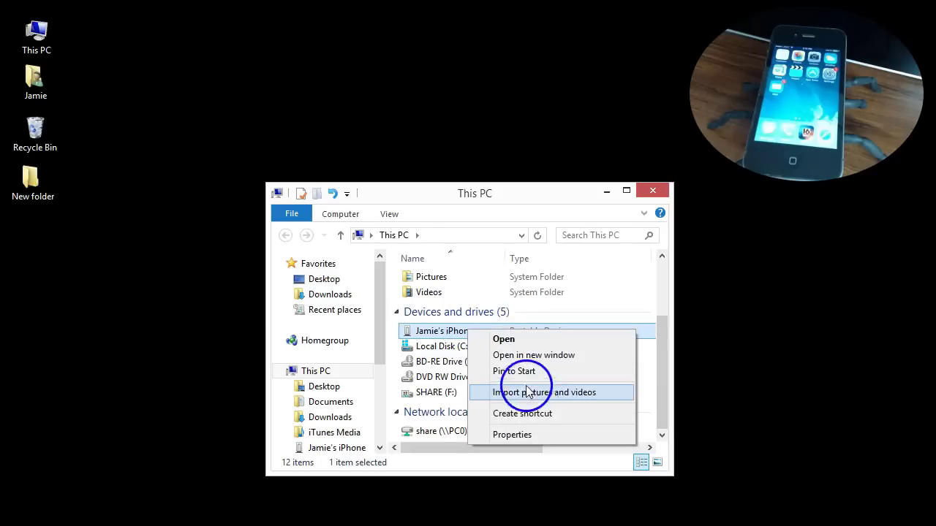
{"action": "left_click", "coordinate": [550, 394]}
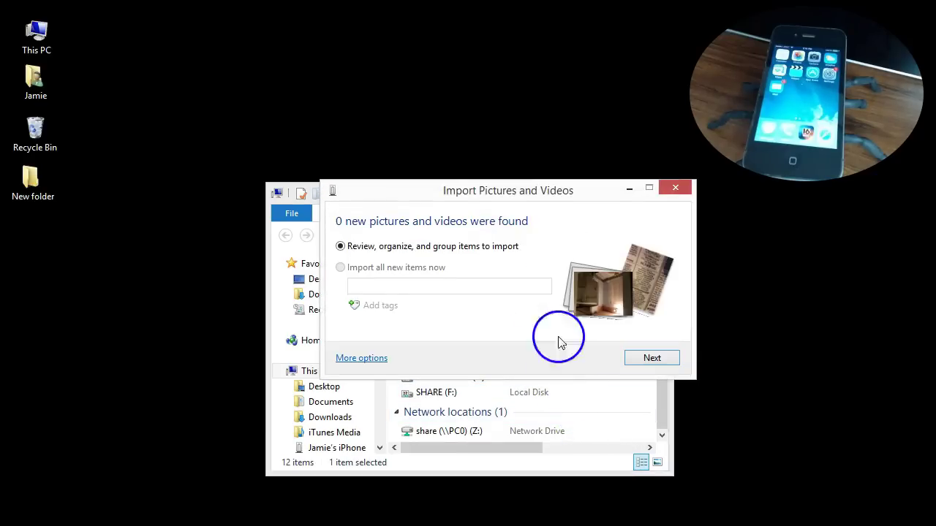
{"action": "left_click_drag", "start_coordinate": [476, 193], "coordinate": [385, 208]}
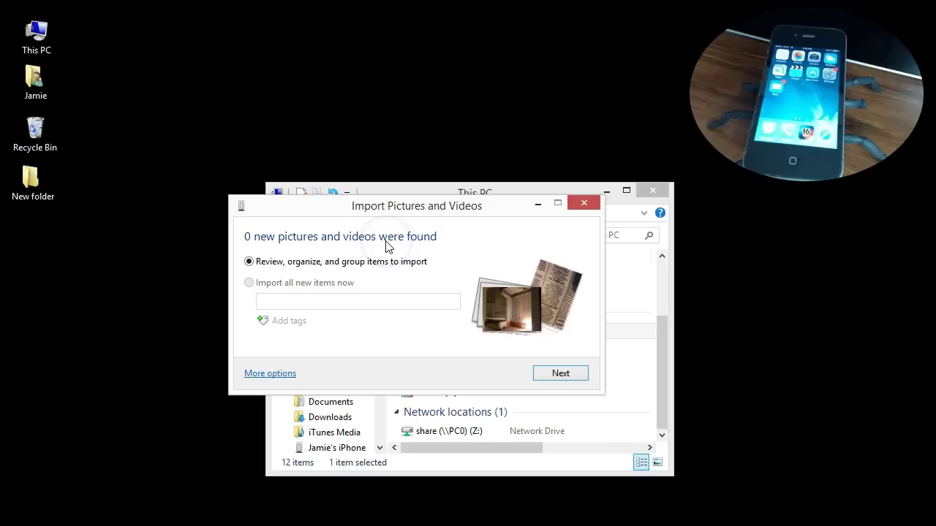
{"action": "left_click", "coordinate": [583, 205]}
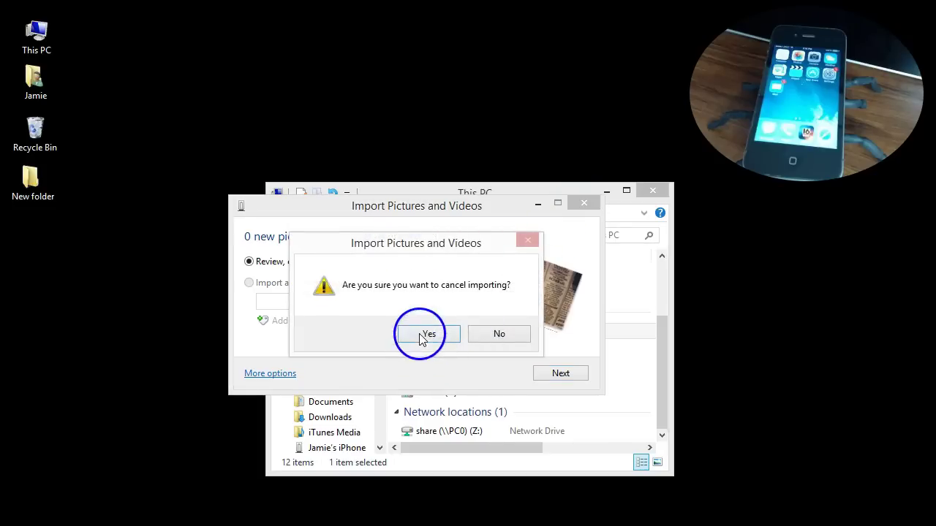
{"action": "left_click", "coordinate": [427, 333]}
{"action": "left_click", "coordinate": [652, 191]}
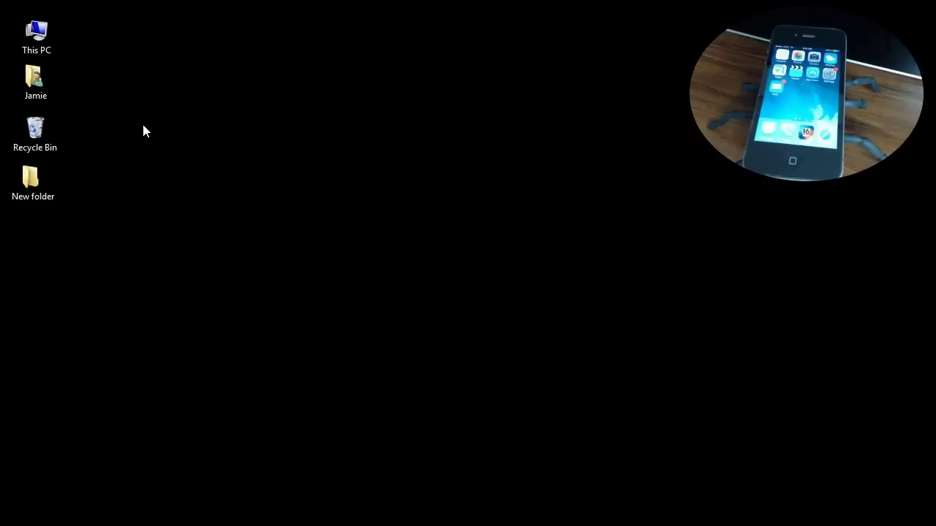
{"action": "left_click", "coordinate": [39, 85]}
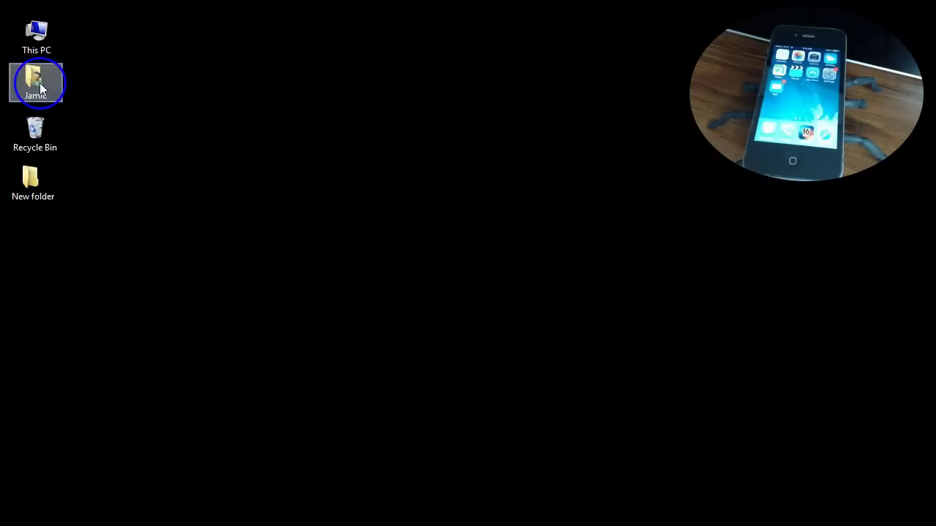
Open the user profile folder and bring up its Folder Options.
{"action": "double_click", "coordinate": [34, 78]}
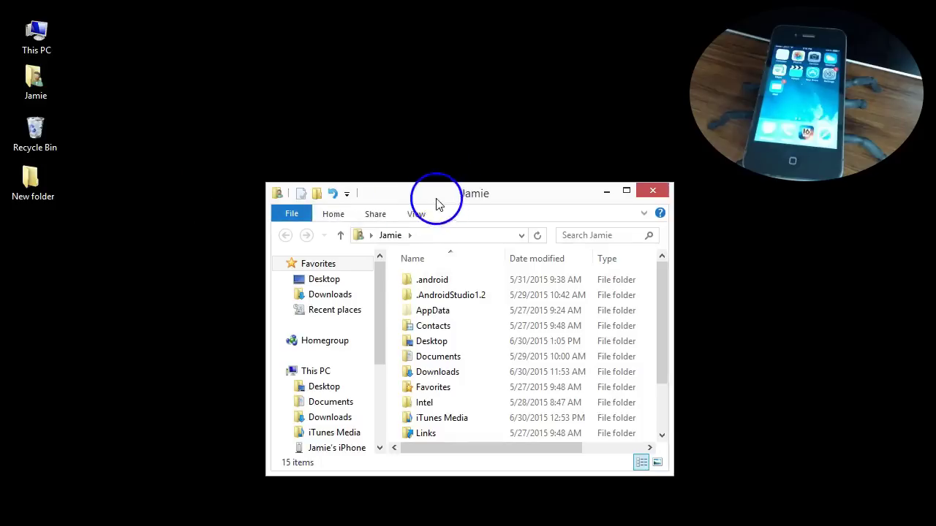
{"action": "left_click_drag", "start_coordinate": [432, 197], "coordinate": [327, 104]}
{"action": "left_click_drag", "start_coordinate": [556, 374], "coordinate": [651, 434]}
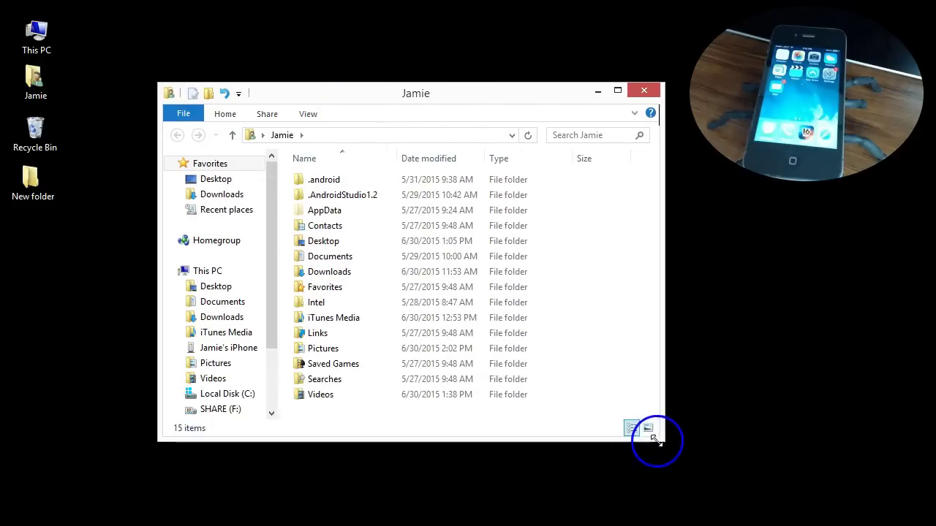
{"action": "left_click_drag", "start_coordinate": [503, 121], "coordinate": [483, 162]}
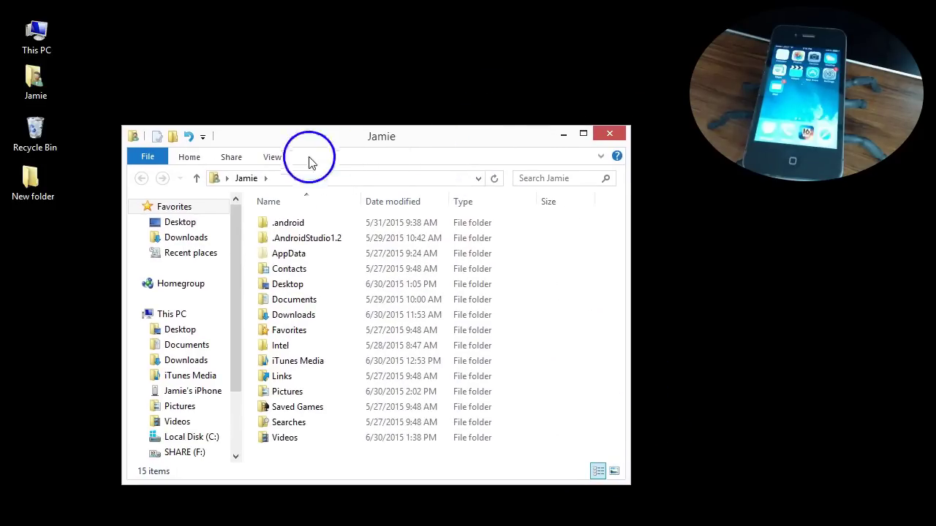
{"action": "left_click", "coordinate": [272, 158]}
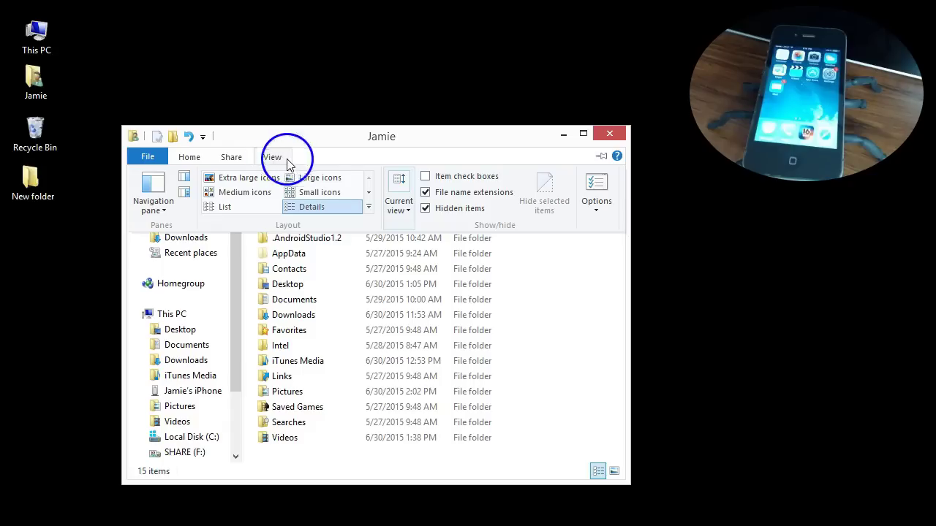
{"action": "left_click", "coordinate": [599, 183]}
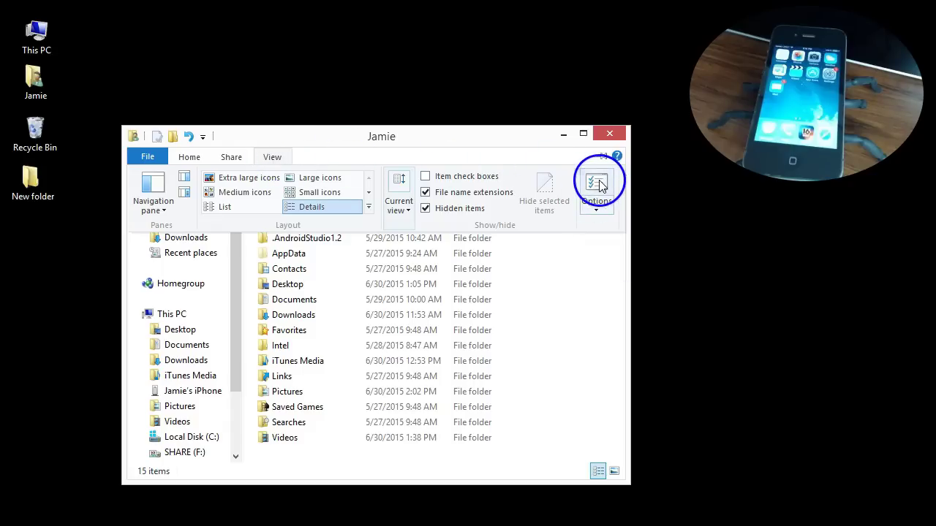
Select 'Show hidden files, folders, and drives' on the View tab, apply and click OK.
{"action": "left_click_drag", "start_coordinate": [341, 209], "coordinate": [444, 90]}
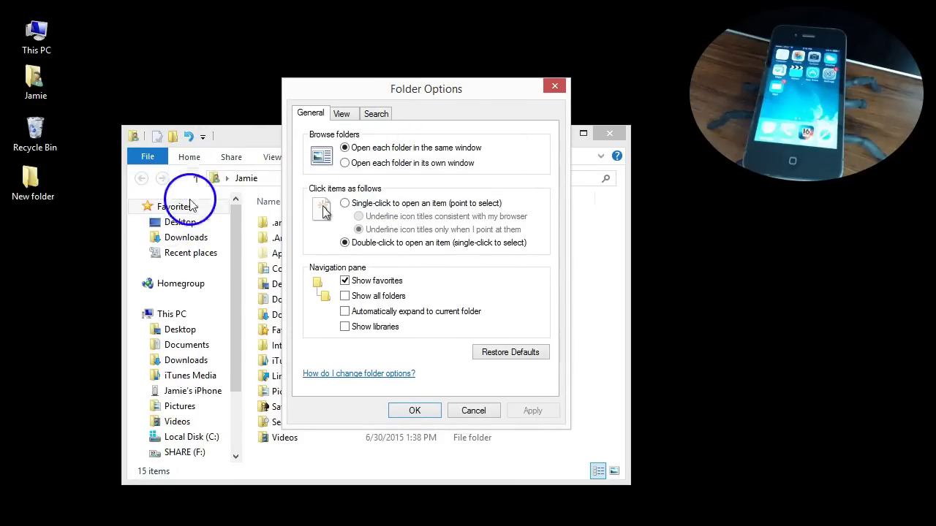
{"action": "left_click_drag", "start_coordinate": [449, 93], "coordinate": [424, 141]}
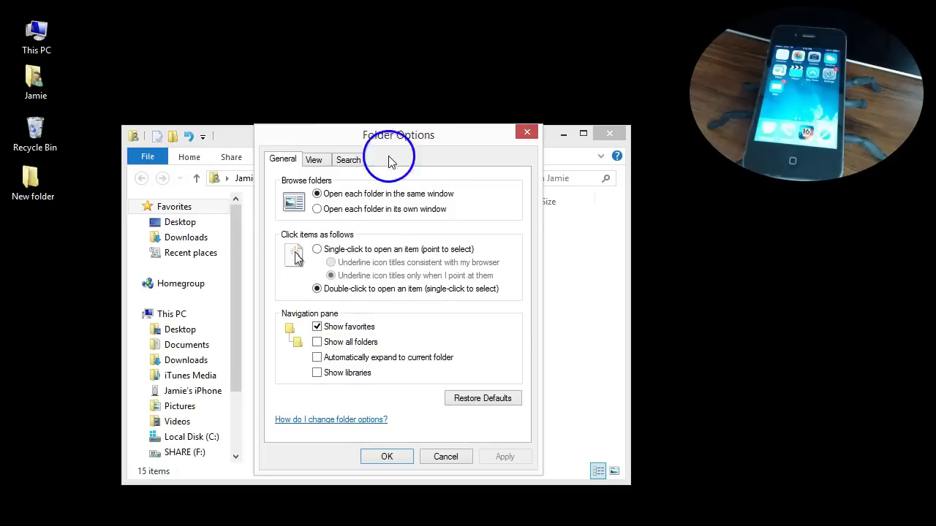
{"action": "left_click", "coordinate": [315, 161]}
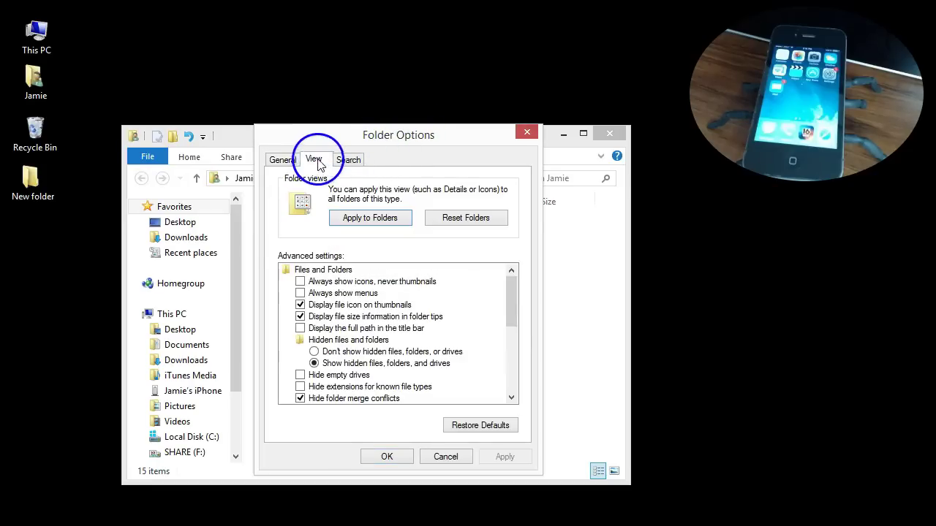
{"action": "left_click", "coordinate": [319, 352]}
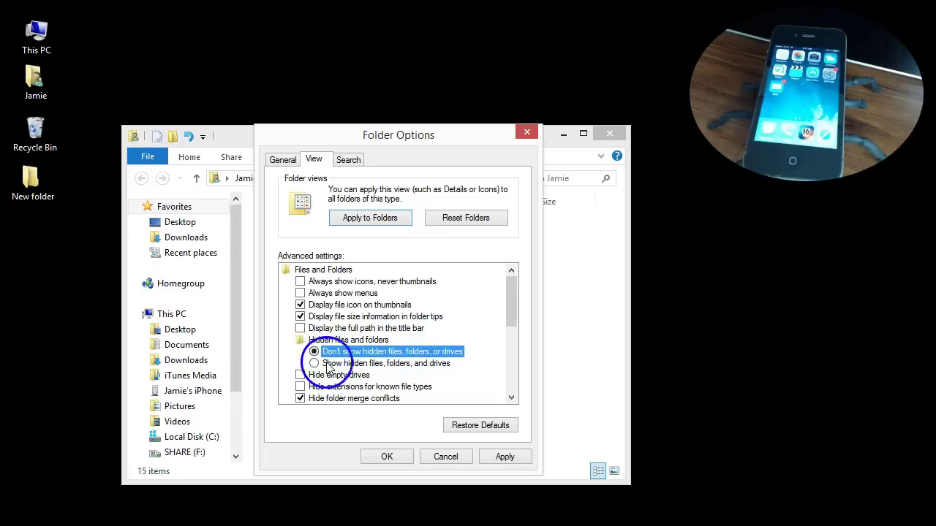
{"action": "left_click", "coordinate": [315, 364]}
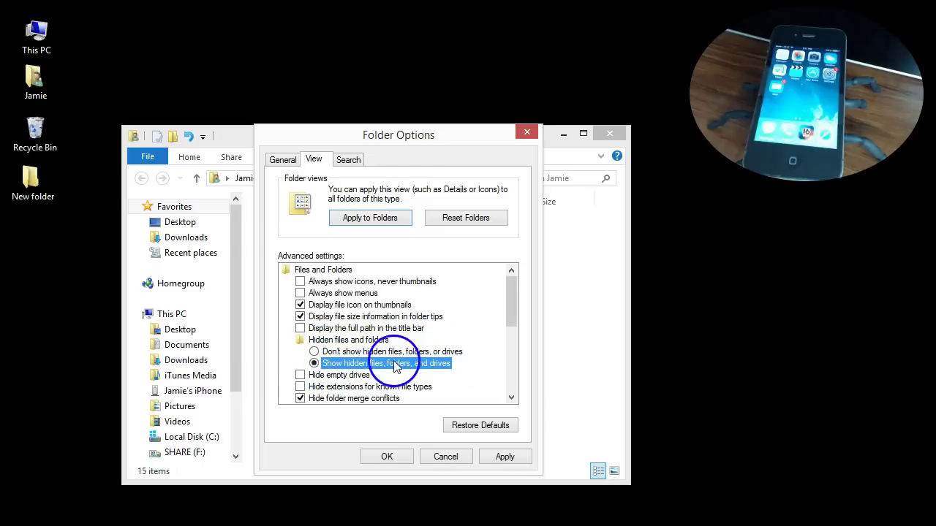
{"action": "left_click", "coordinate": [503, 456]}
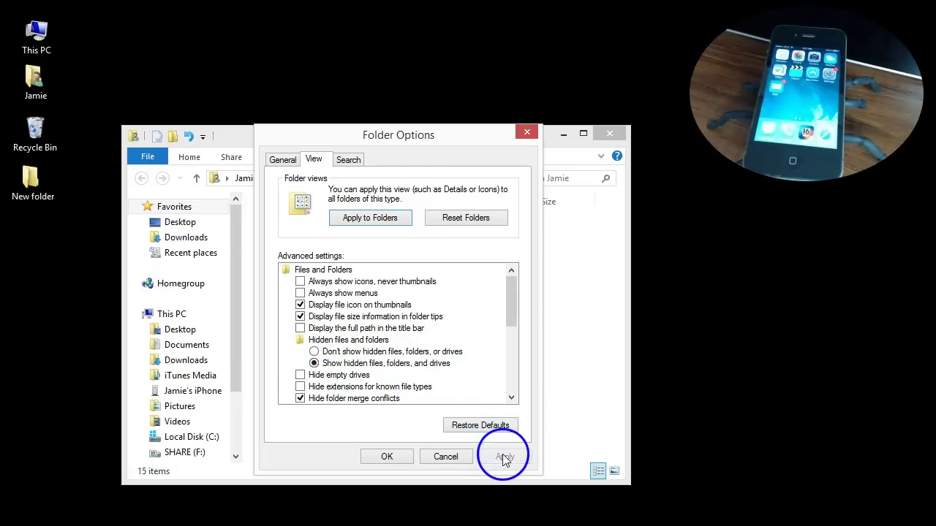
{"action": "left_click", "coordinate": [387, 457]}
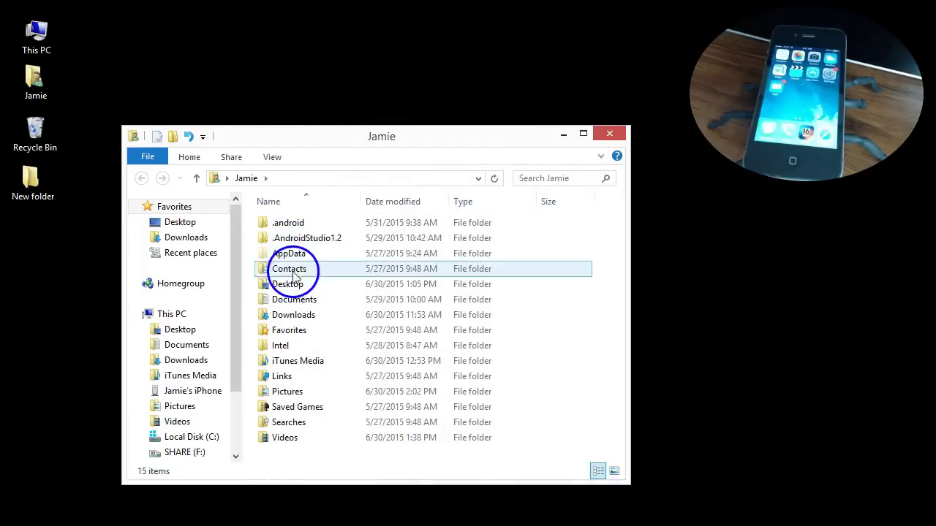
{"action": "mouse_move", "coordinate": [299, 258]}
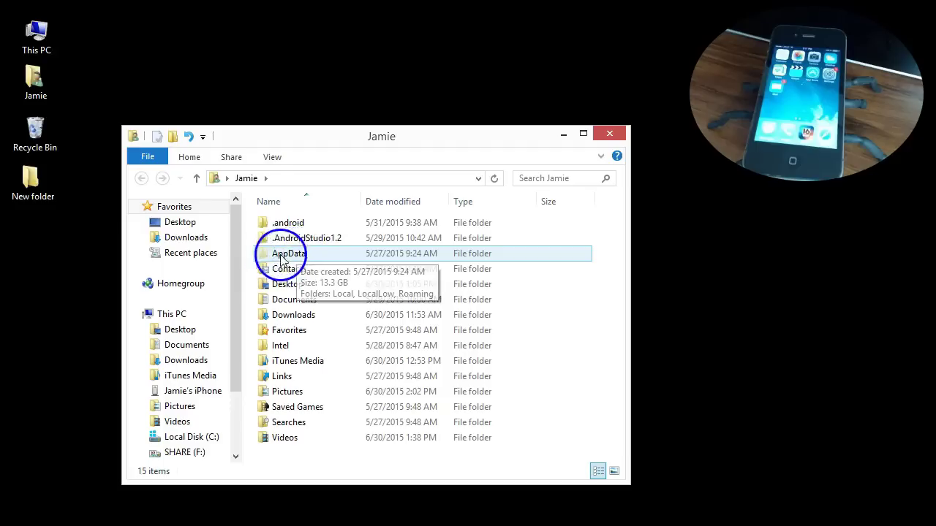
{"action": "left_click", "coordinate": [272, 156]}
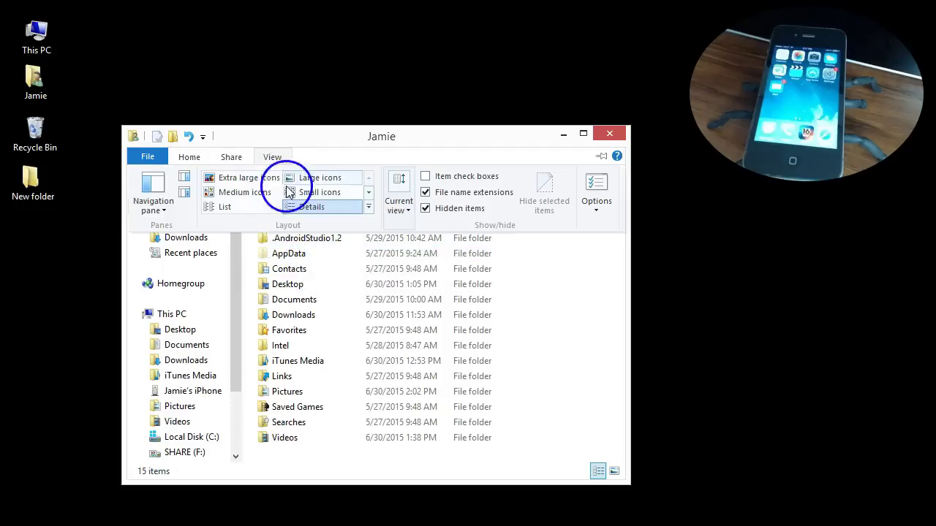
{"action": "left_click", "coordinate": [596, 184]}
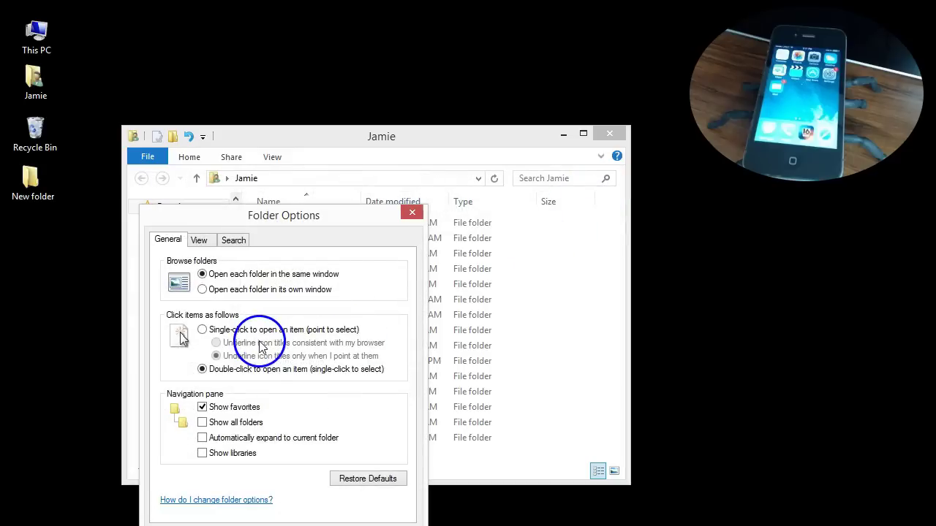
{"action": "left_click", "coordinate": [199, 240]}
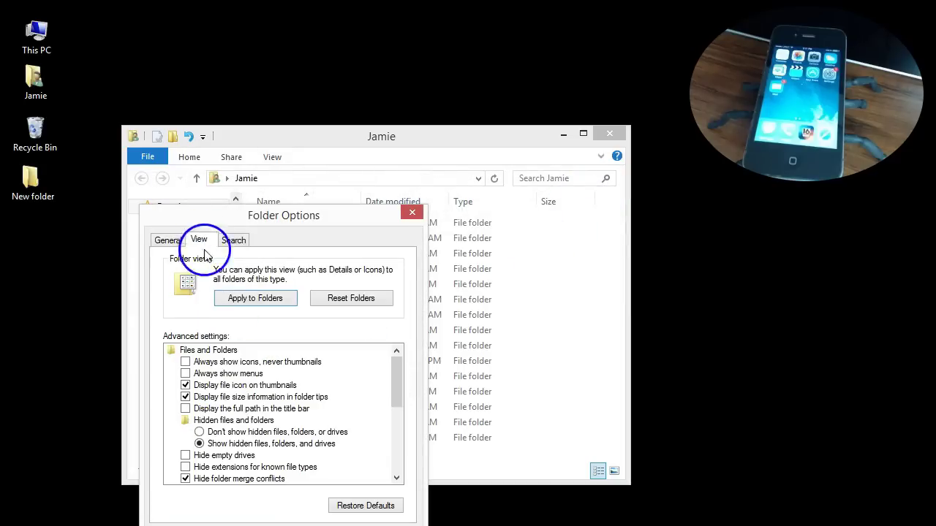
{"action": "left_click", "coordinate": [229, 432]}
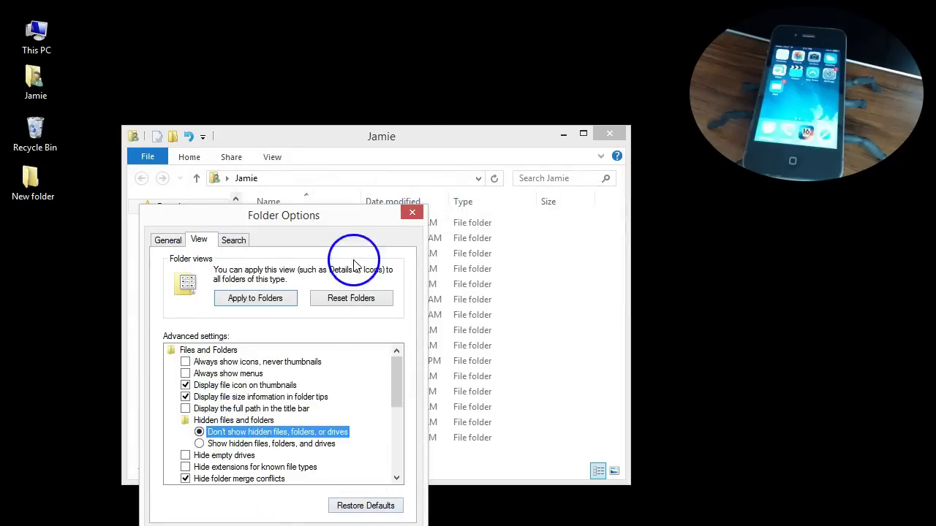
{"action": "left_click_drag", "start_coordinate": [358, 215], "coordinate": [650, 195]}
{"action": "left_click", "coordinate": [500, 355]}
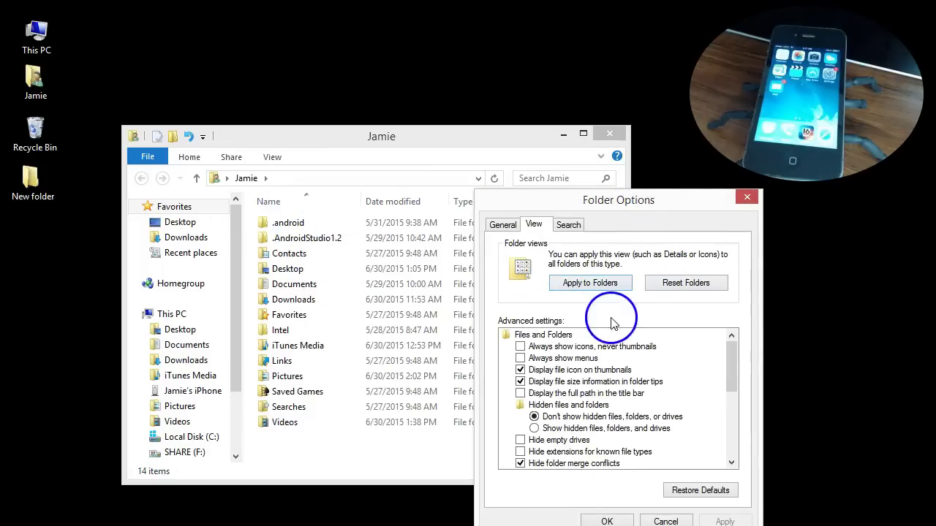
{"action": "left_click", "coordinate": [553, 429]}
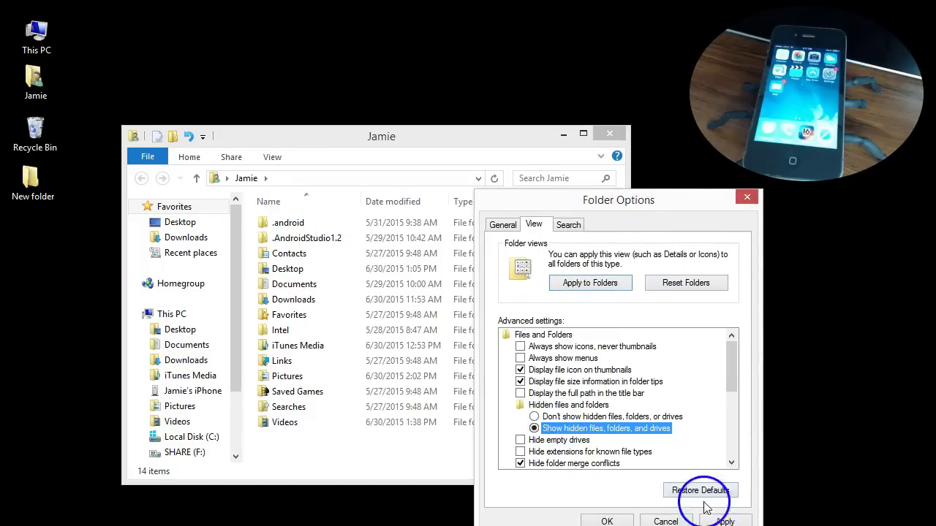
{"action": "left_click", "coordinate": [718, 521]}
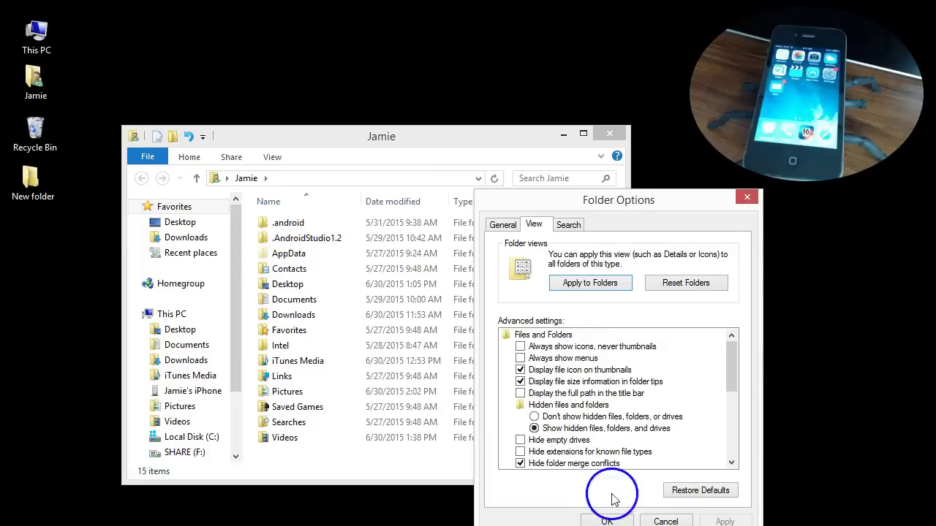
{"action": "left_click", "coordinate": [606, 519]}
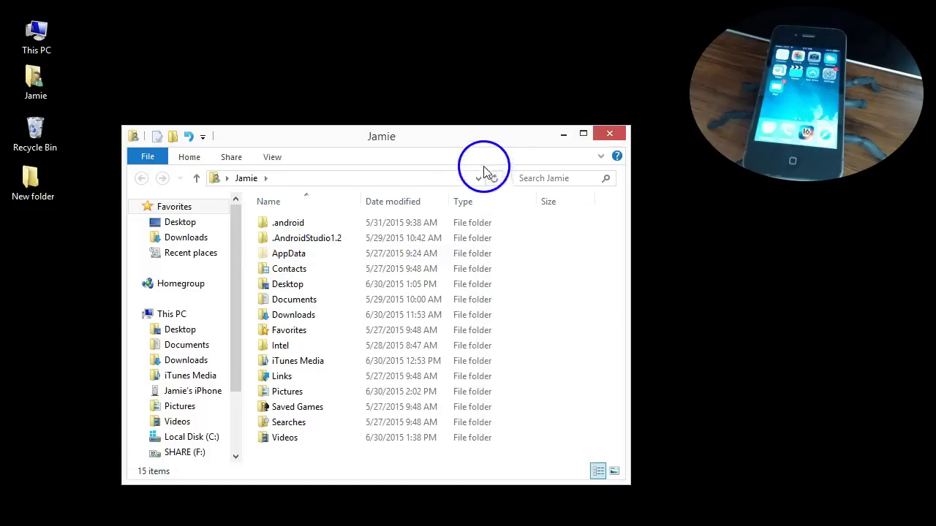
Go to AppData\Local\Microsoft\Photo Acquisition, delete PreviouslyAcquired.db, and close the emptied window.
{"action": "left_click_drag", "start_coordinate": [477, 138], "coordinate": [487, 125]}
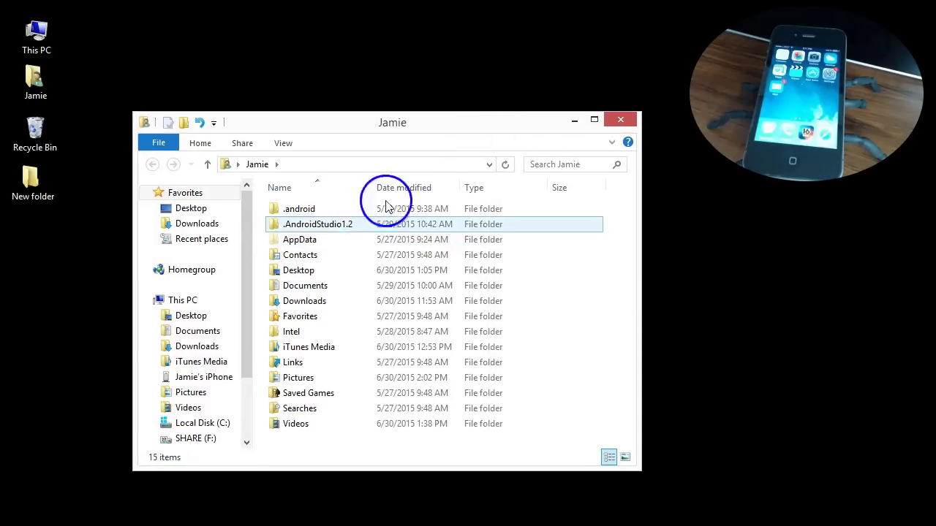
{"action": "double_click", "coordinate": [299, 241]}
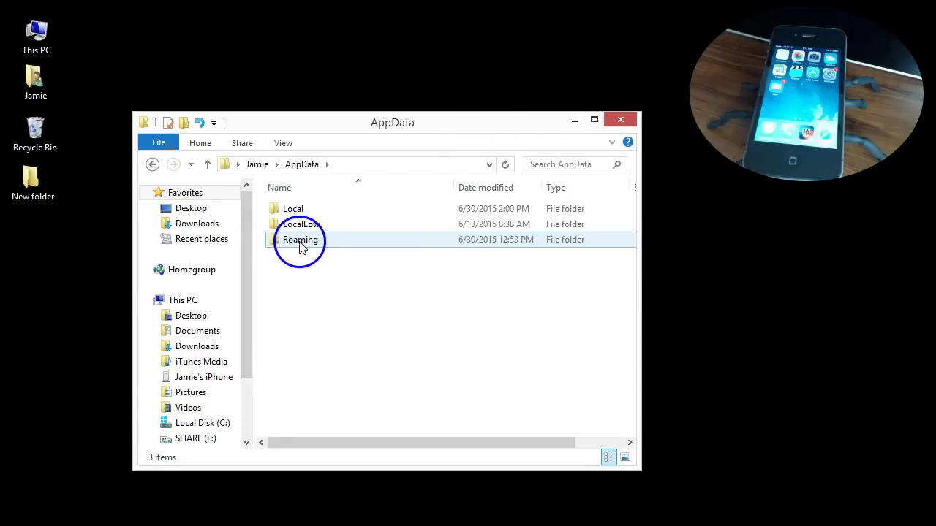
{"action": "double_click", "coordinate": [298, 212]}
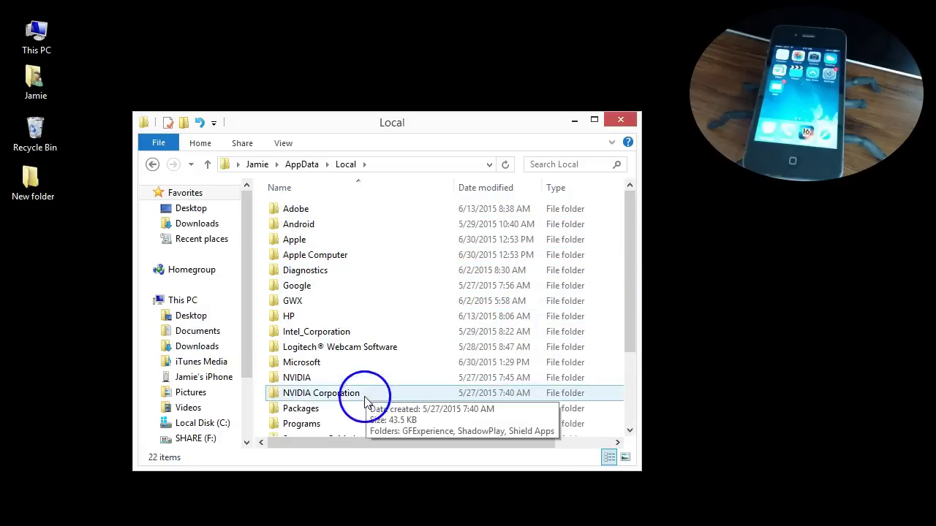
{"action": "double_click", "coordinate": [304, 363]}
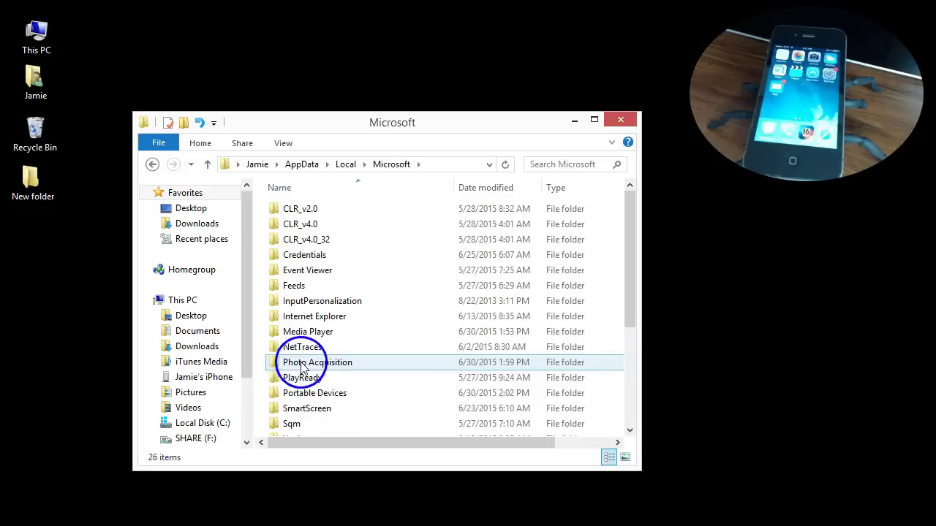
{"action": "double_click", "coordinate": [339, 364]}
{"action": "left_click", "coordinate": [319, 215]}
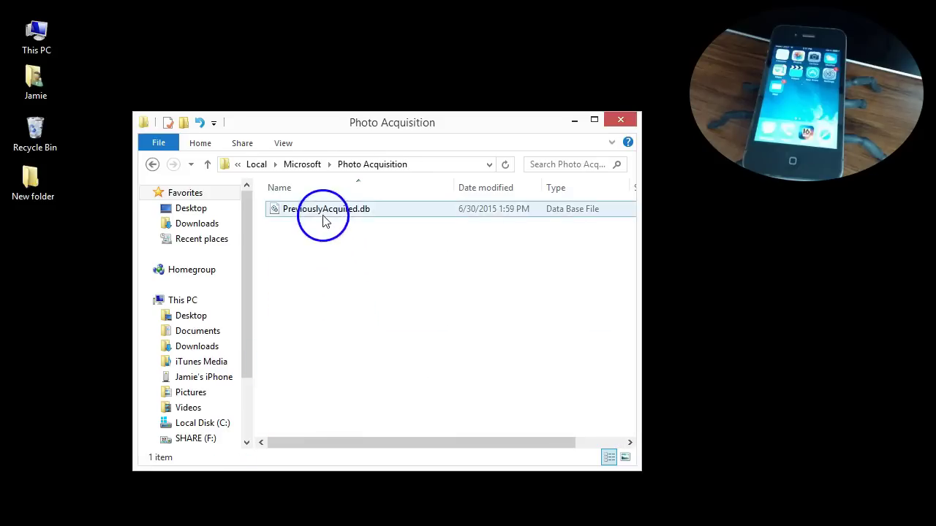
{"action": "right_click", "coordinate": [334, 219]}
{"action": "left_click", "coordinate": [386, 418]}
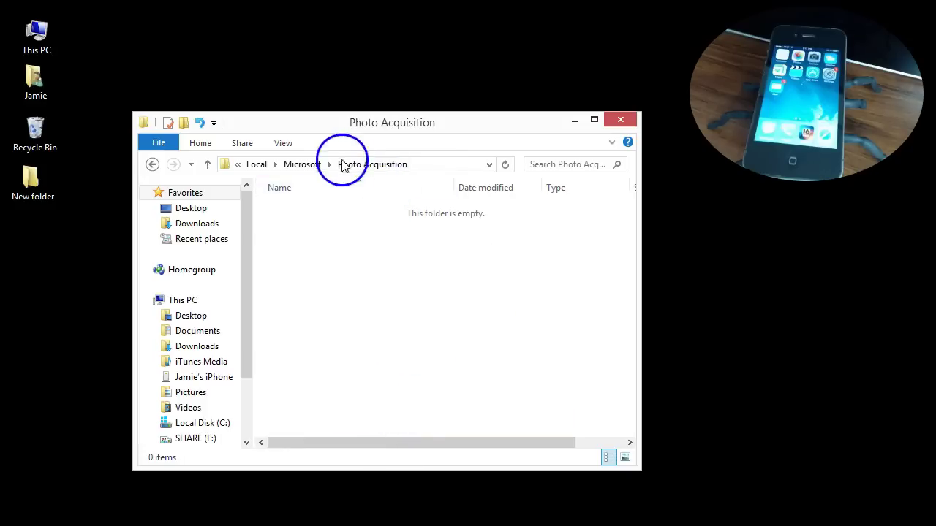
{"action": "left_click", "coordinate": [620, 120]}
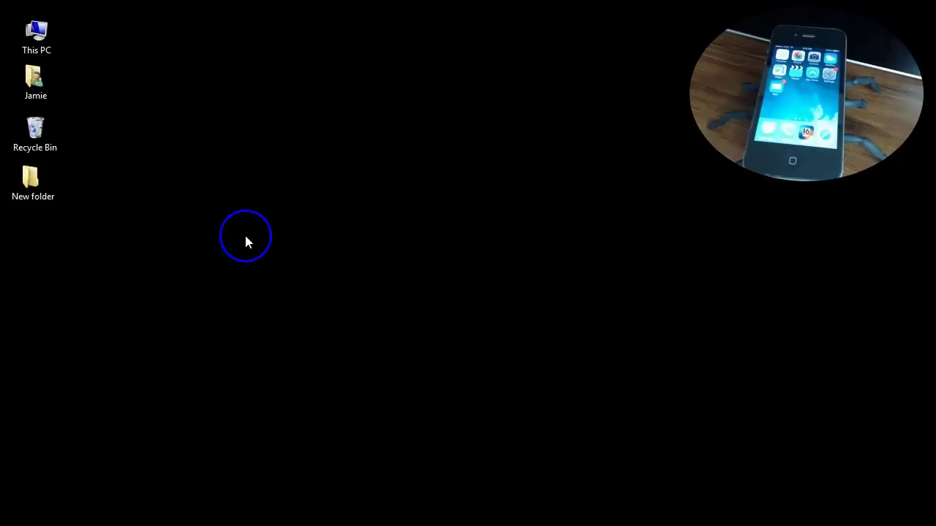
From This PC, run Import pictures and videos on the iPhone and advance to the 95-item group list.
{"action": "double_click", "coordinate": [40, 33]}
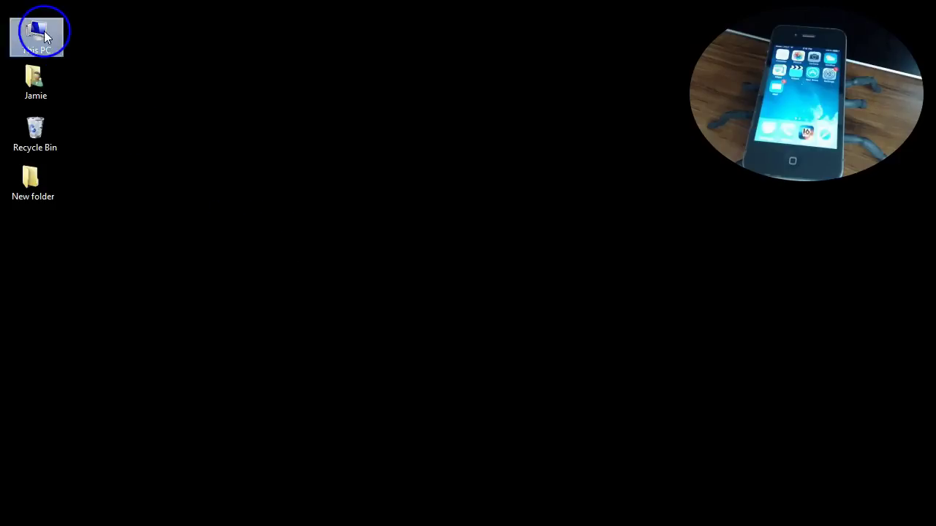
{"action": "right_click", "coordinate": [325, 345]}
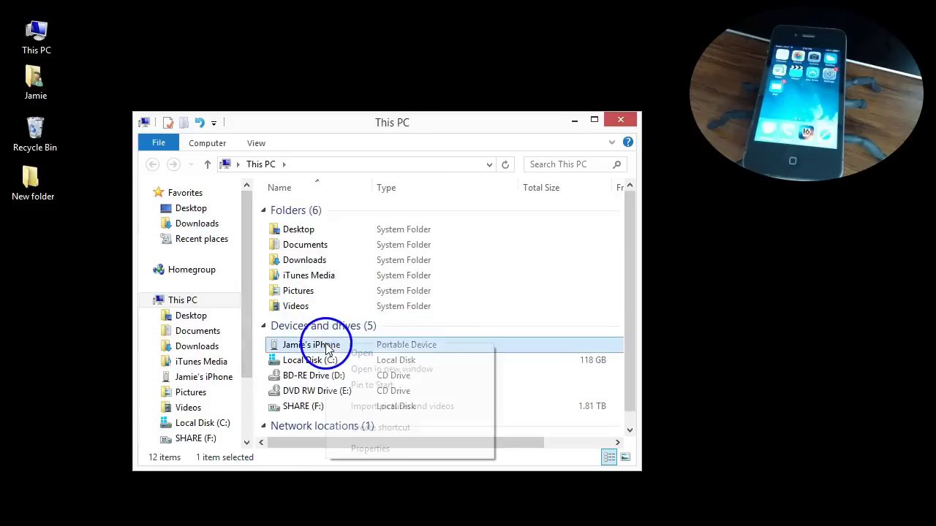
{"action": "left_click", "coordinate": [372, 407]}
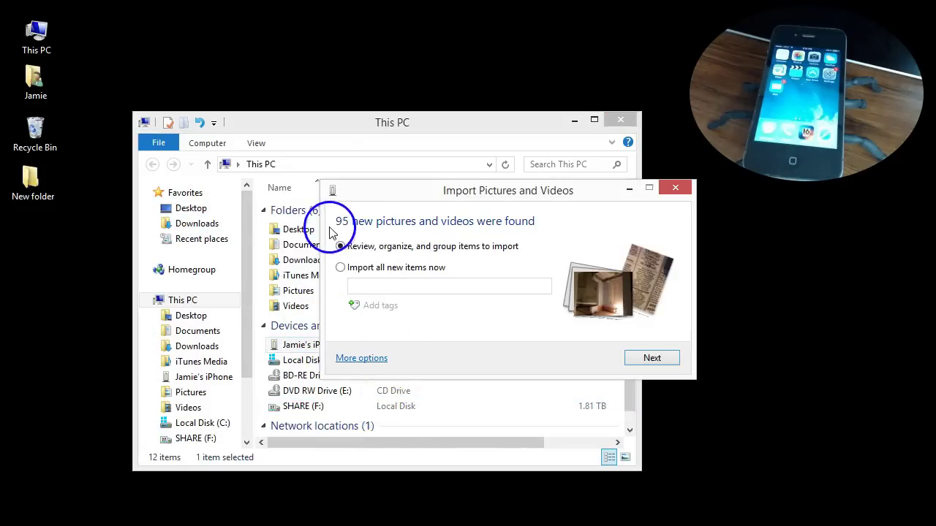
{"action": "left_click_drag", "start_coordinate": [527, 193], "coordinate": [460, 253]}
{"action": "left_click", "coordinate": [384, 301]}
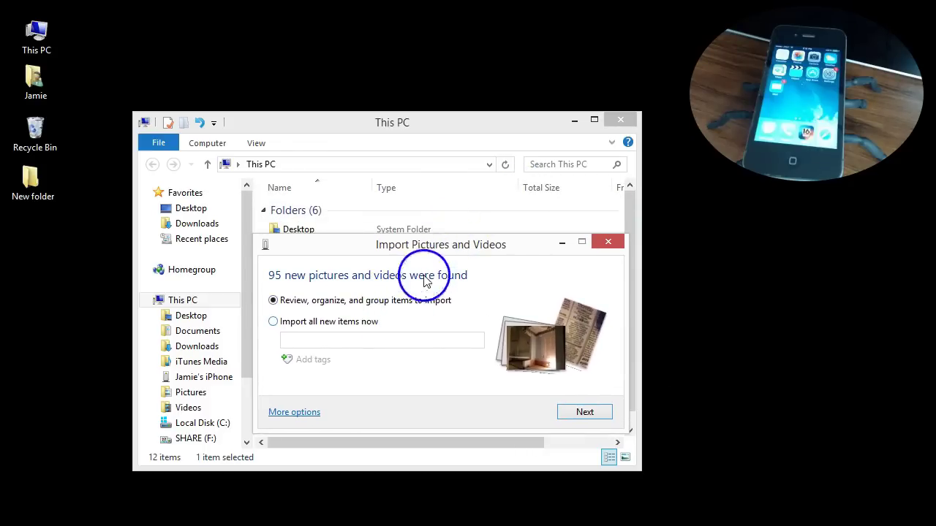
{"action": "left_click_drag", "start_coordinate": [424, 247], "coordinate": [422, 236]}
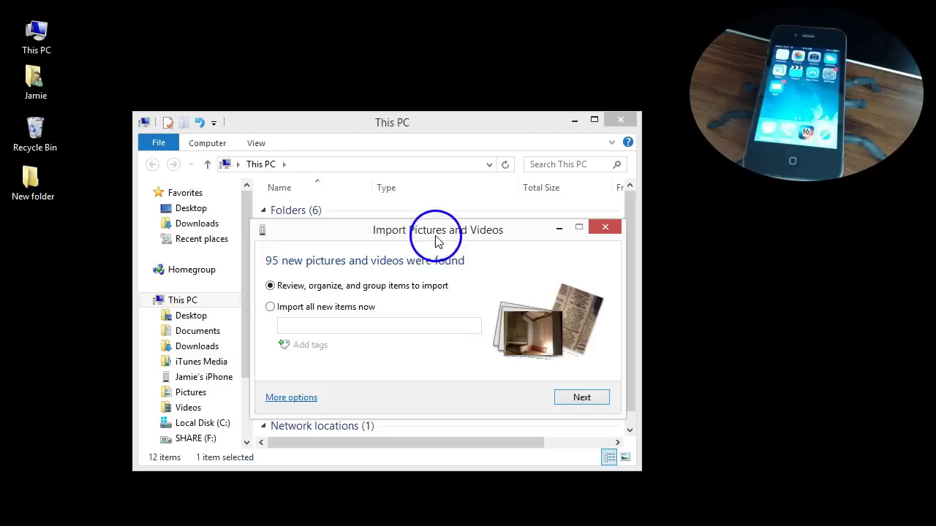
{"action": "left_click_drag", "start_coordinate": [435, 235], "coordinate": [433, 212]}
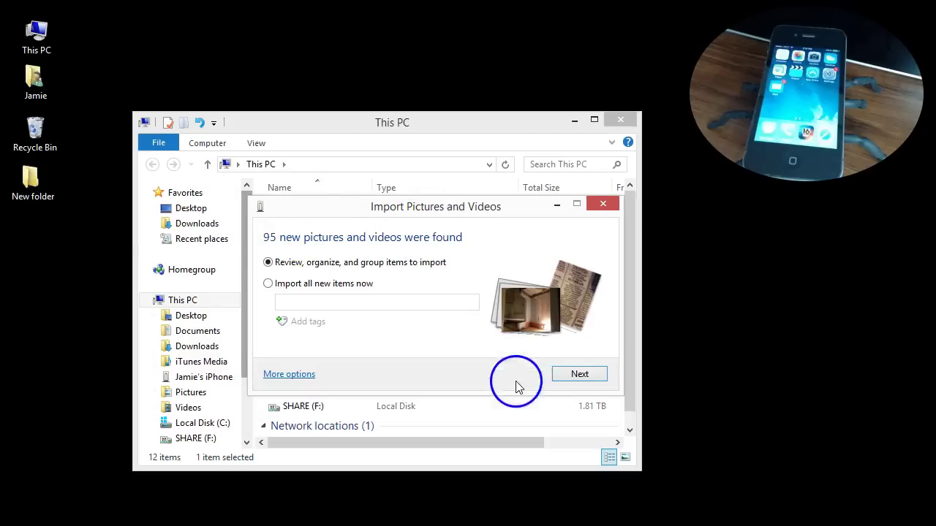
{"action": "left_click", "coordinate": [579, 373]}
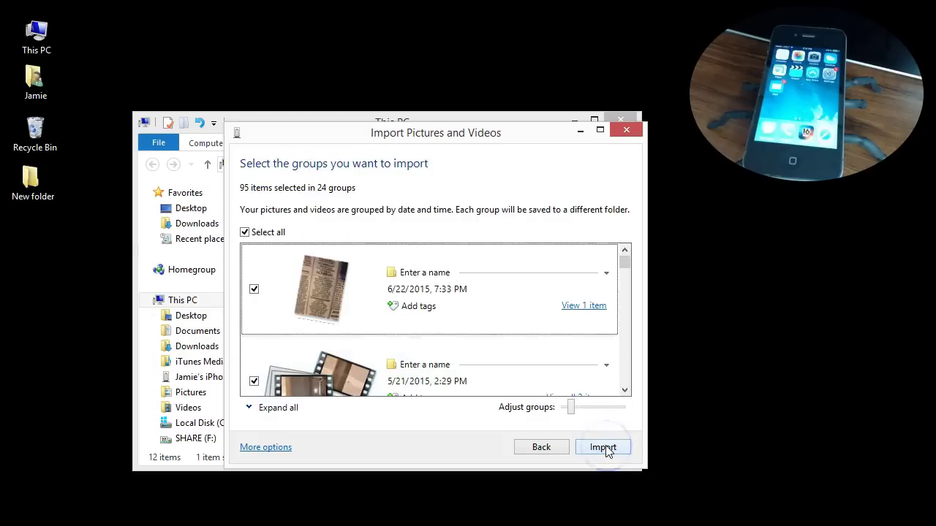
In Import Settings, set imported images to go into the desktop New folder.
{"action": "left_click", "coordinate": [554, 449]}
{"action": "left_click", "coordinate": [307, 371]}
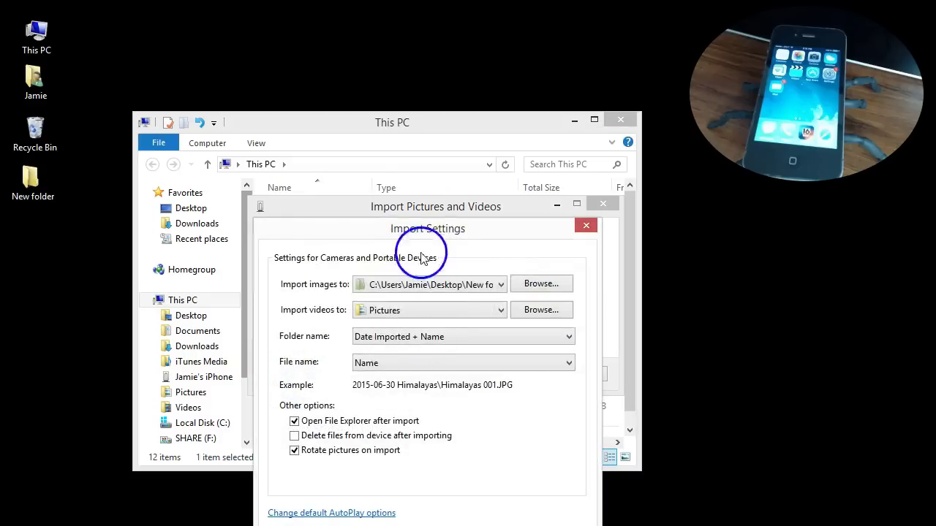
{"action": "left_click_drag", "start_coordinate": [421, 231], "coordinate": [391, 91]}
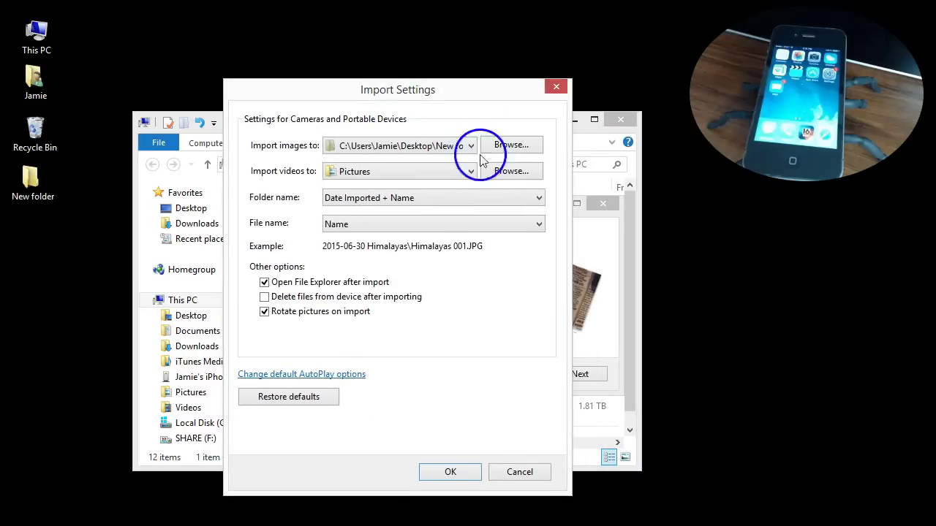
{"action": "left_click", "coordinate": [507, 146]}
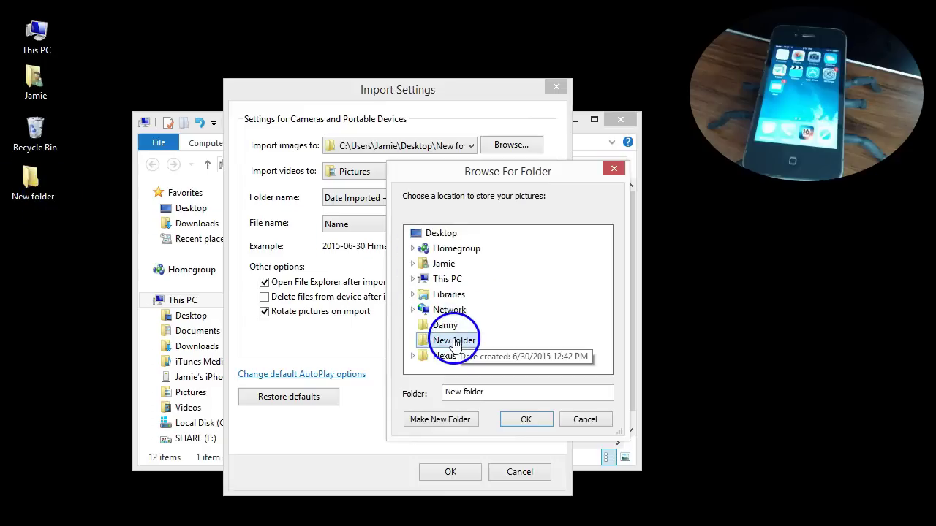
{"action": "left_click", "coordinate": [524, 424]}
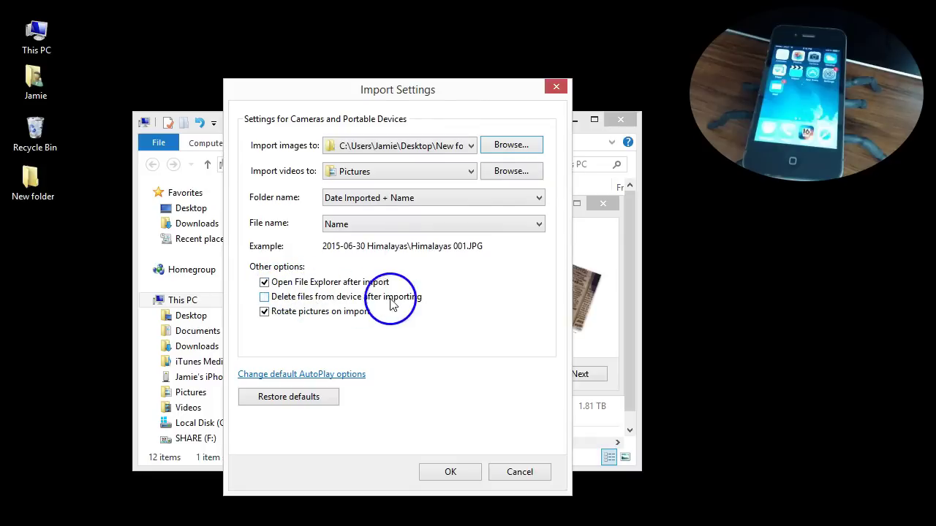
Confirm the New folder destination, advance to the import groups, and recheck the settings.
{"action": "left_click", "coordinate": [450, 472]}
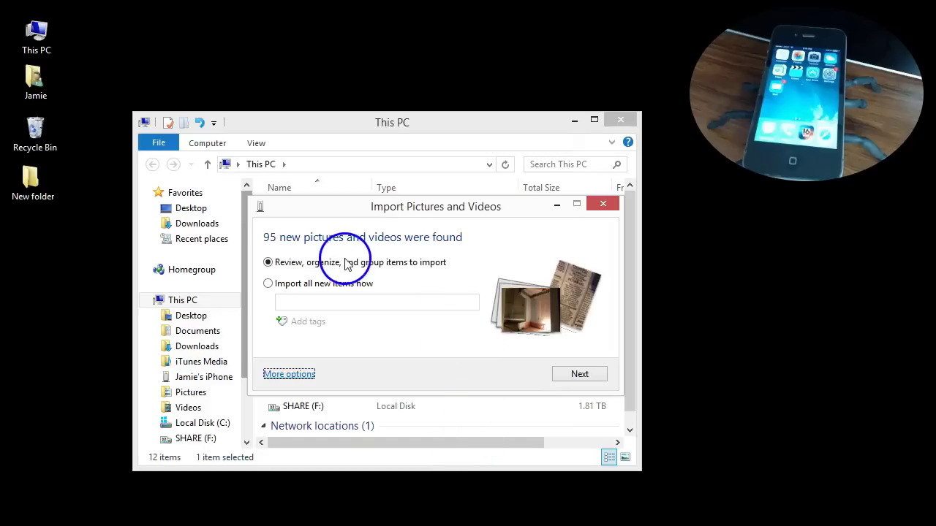
{"action": "left_click", "coordinate": [574, 376]}
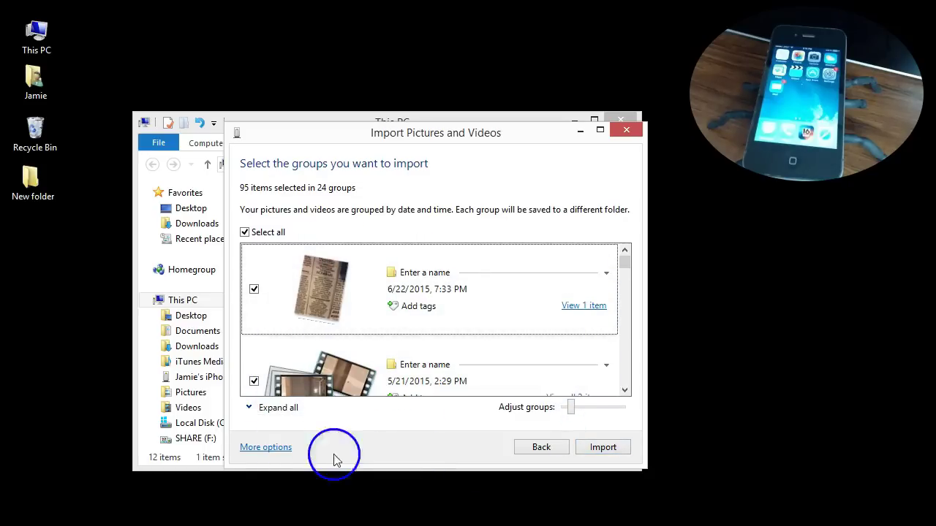
{"action": "left_click", "coordinate": [271, 451]}
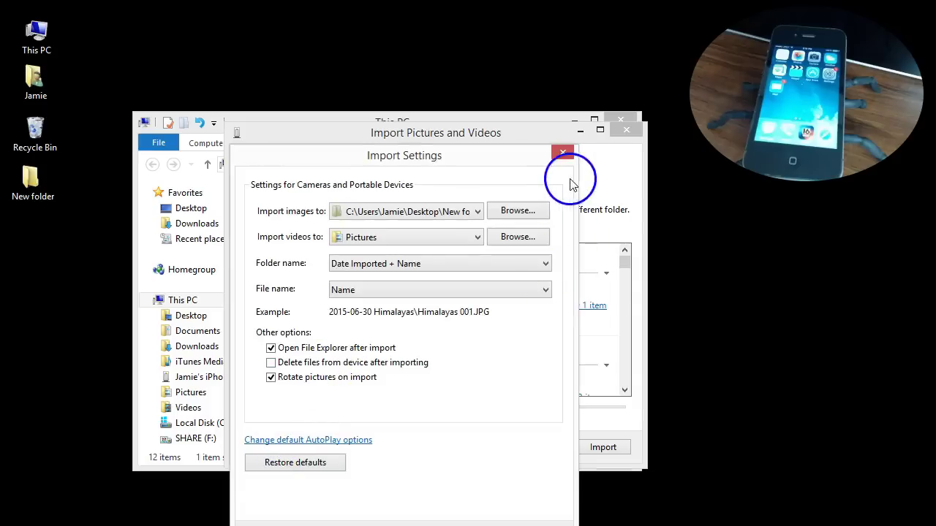
{"action": "left_click", "coordinate": [562, 159]}
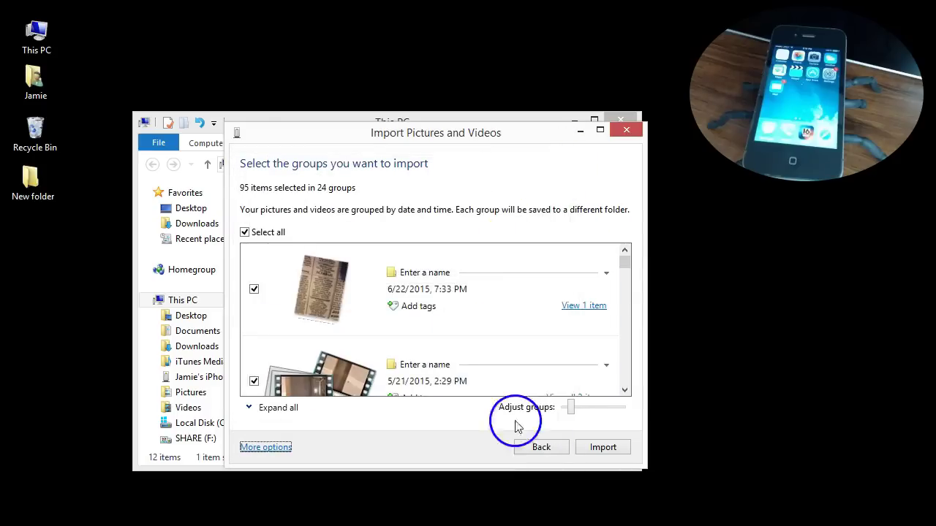
Start importing the 95 items, then open the desktop New folder showing 2015-06-30.
{"action": "left_click", "coordinate": [609, 401]}
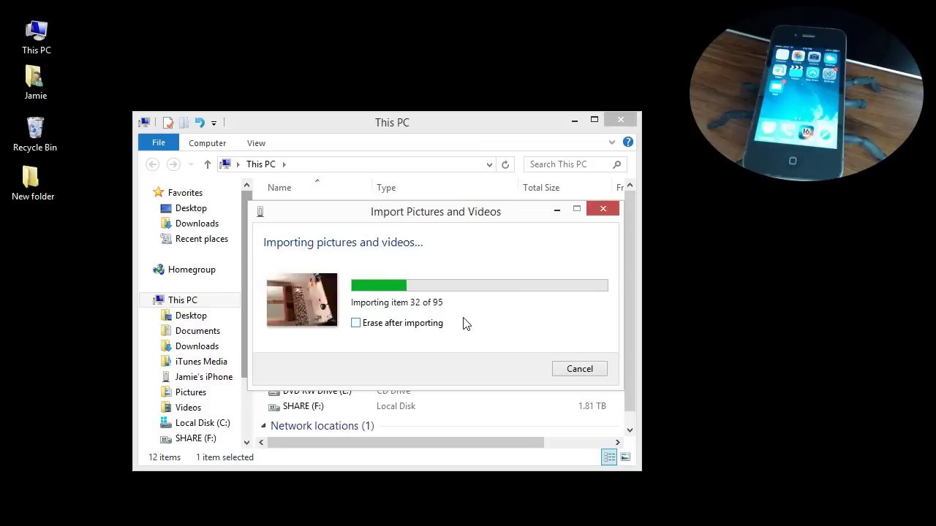
{"action": "left_click", "coordinate": [40, 187]}
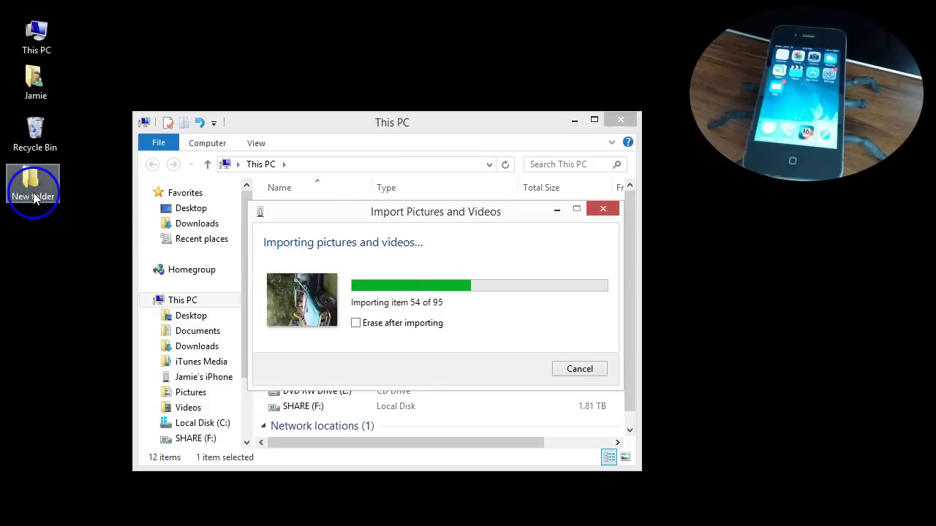
{"action": "double_click", "coordinate": [33, 193]}
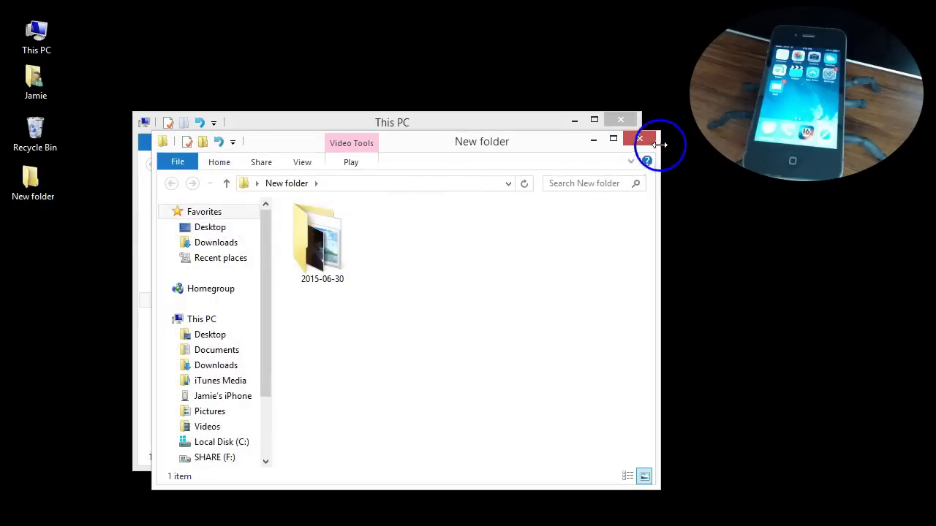
Close the New folder and Imported Pictures and Videos windows, and reposition This PC.
{"action": "left_click", "coordinate": [640, 141]}
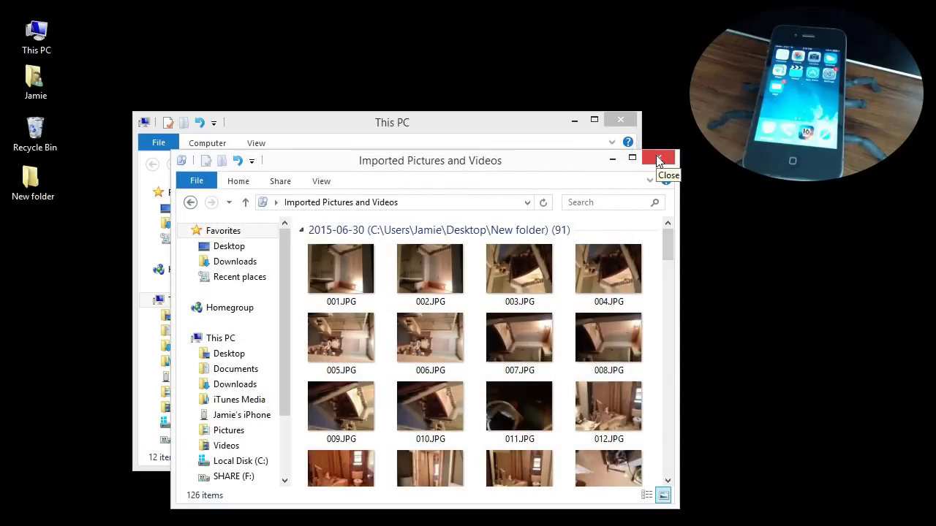
{"action": "left_click", "coordinate": [658, 161]}
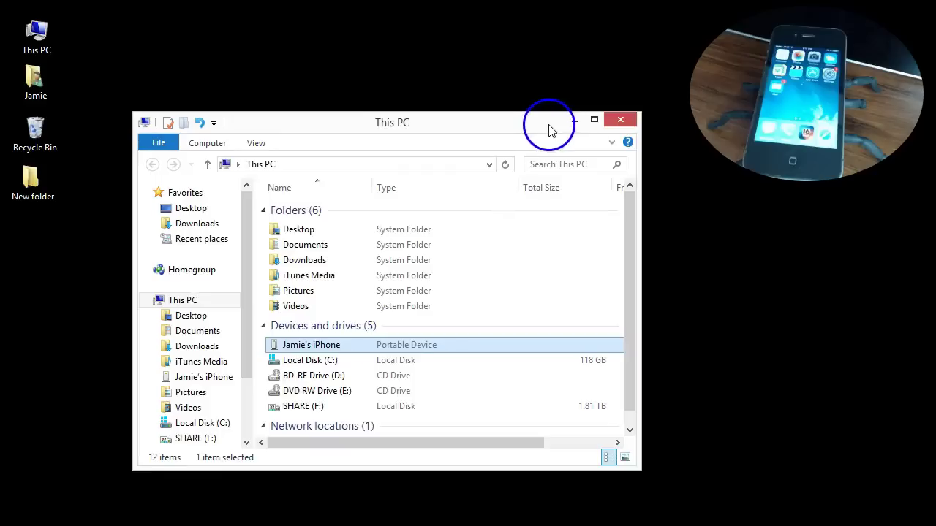
{"action": "left_click_drag", "start_coordinate": [549, 129], "coordinate": [557, 111]}
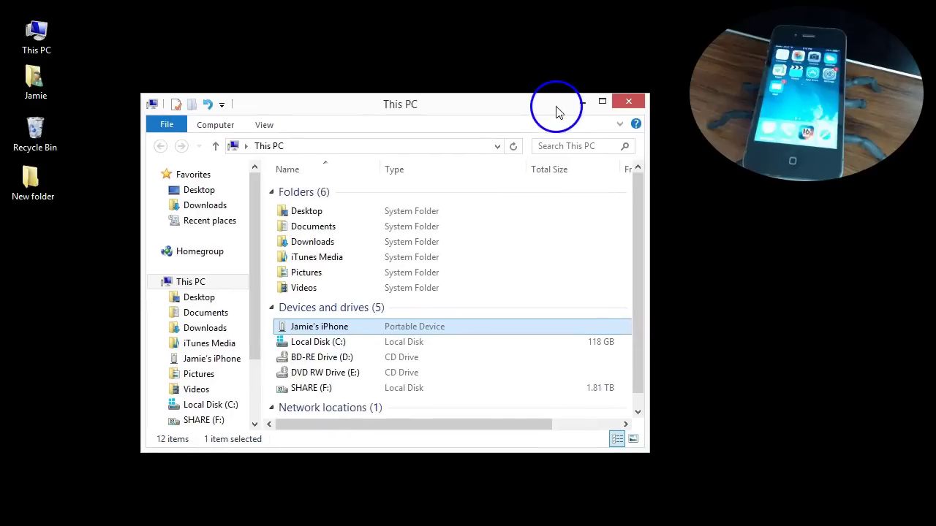
{"action": "right_click", "coordinate": [382, 326]}
{"action": "left_click", "coordinate": [441, 388]}
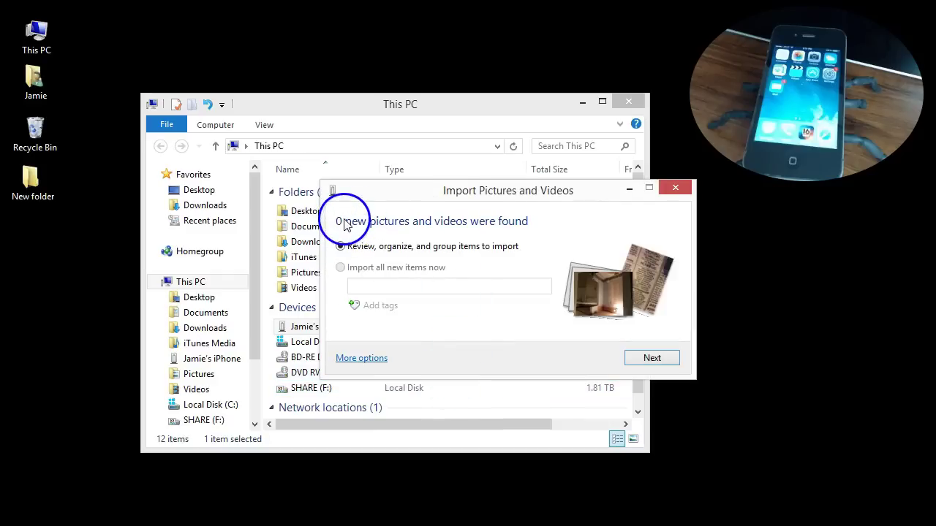
{"action": "left_click", "coordinate": [673, 192]}
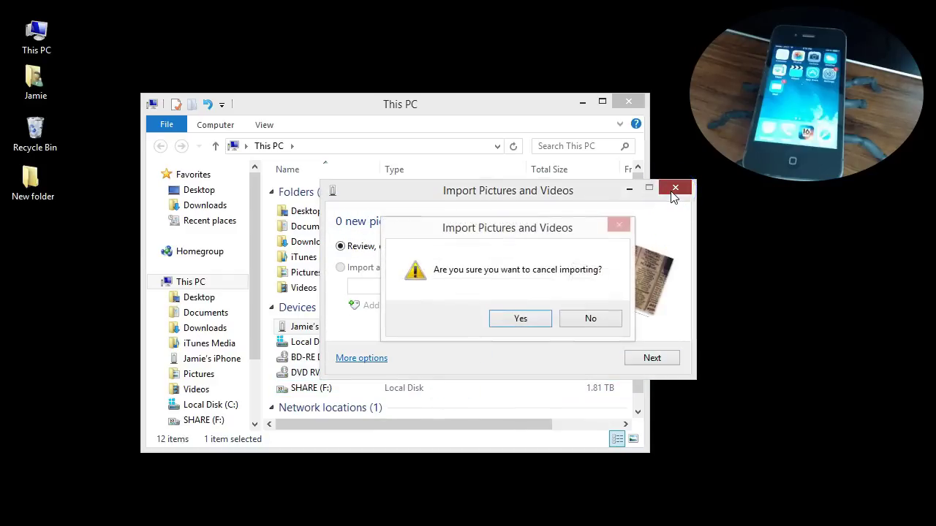
{"action": "left_click", "coordinate": [520, 318]}
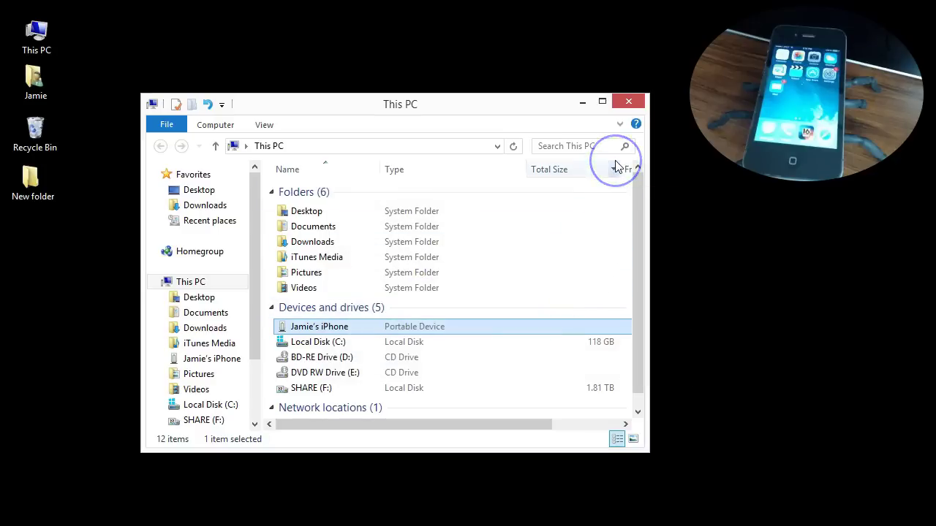
Browse from the user folder to AppData\Local\Microsoft\Photo Acquisition, then close that window.
{"action": "left_click", "coordinate": [630, 102]}
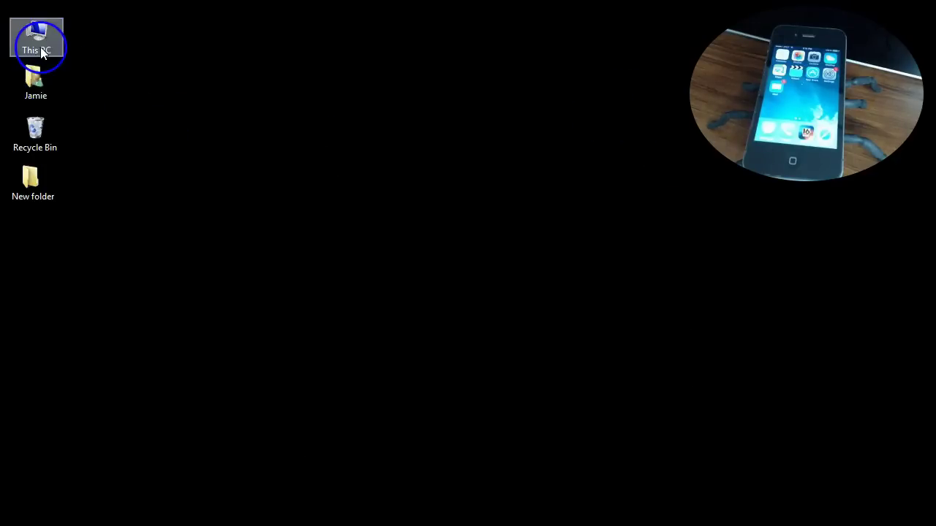
{"action": "double_click", "coordinate": [39, 71]}
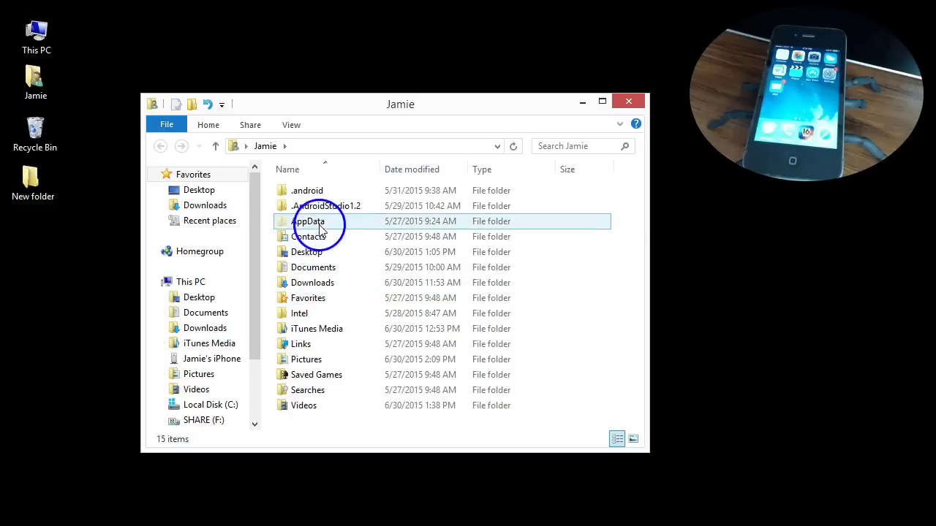
{"action": "double_click", "coordinate": [319, 223]}
{"action": "double_click", "coordinate": [310, 193]}
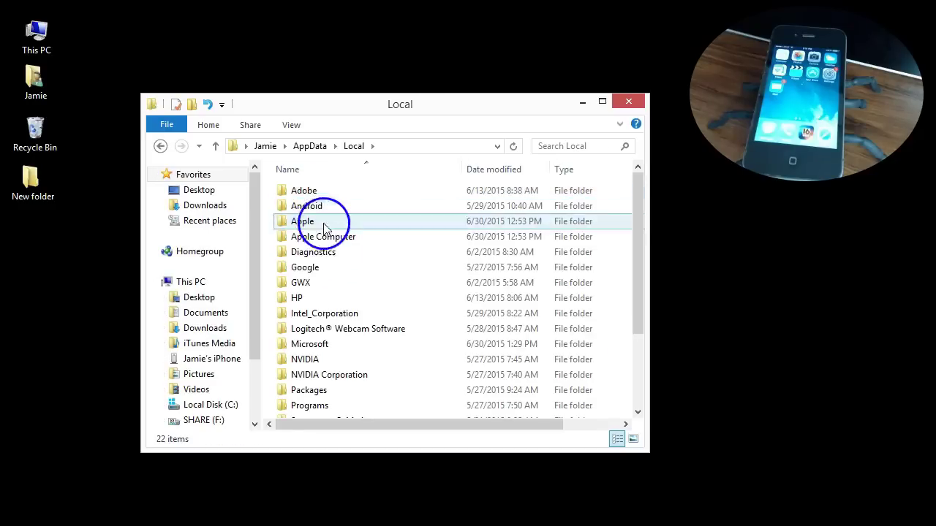
{"action": "double_click", "coordinate": [338, 350]}
{"action": "double_click", "coordinate": [335, 347]}
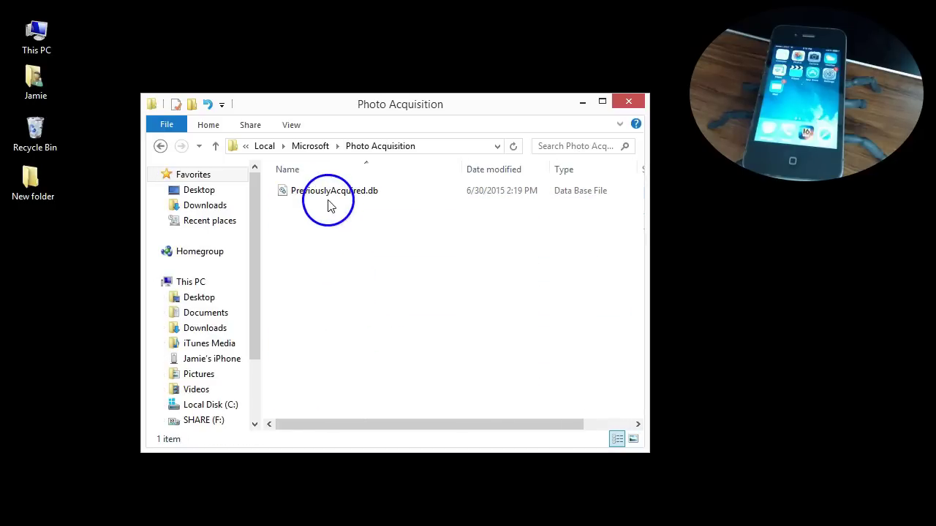
{"action": "left_click", "coordinate": [632, 104]}
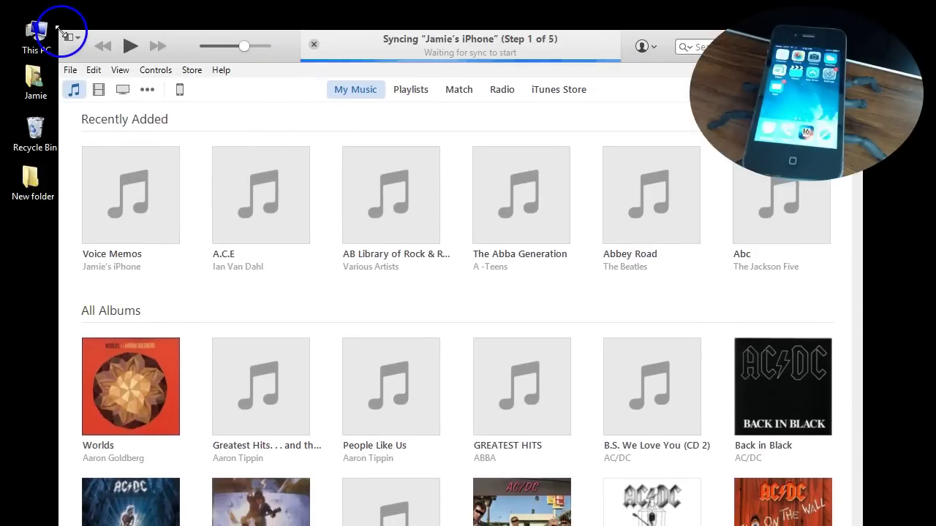
Shrink and reposition iTunes, view the iPhone's Summary page, then close iTunes.
{"action": "left_click_drag", "start_coordinate": [67, 32], "coordinate": [170, 128]}
{"action": "left_click_drag", "start_coordinate": [318, 155], "coordinate": [187, 77]}
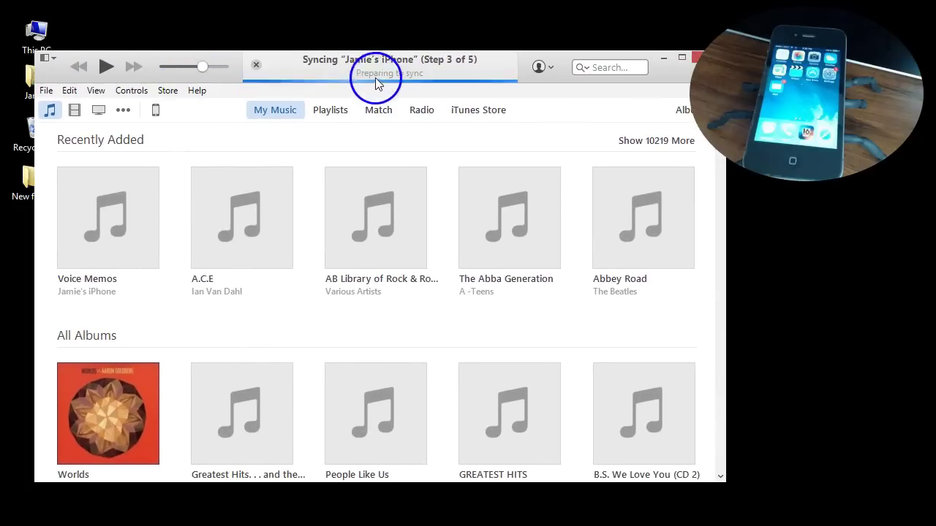
{"action": "left_click", "coordinate": [155, 110]}
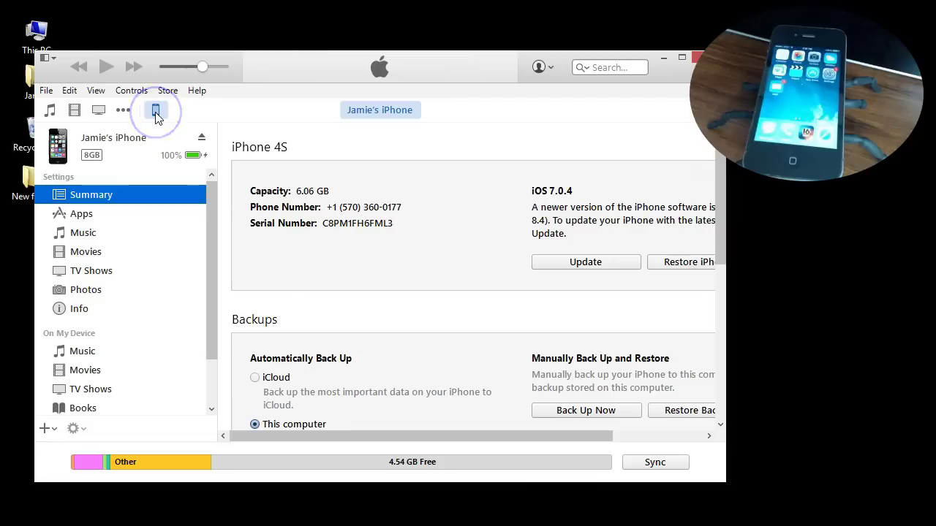
{"action": "left_click_drag", "start_coordinate": [673, 76], "coordinate": [632, 77]}
{"action": "left_click", "coordinate": [664, 58]}
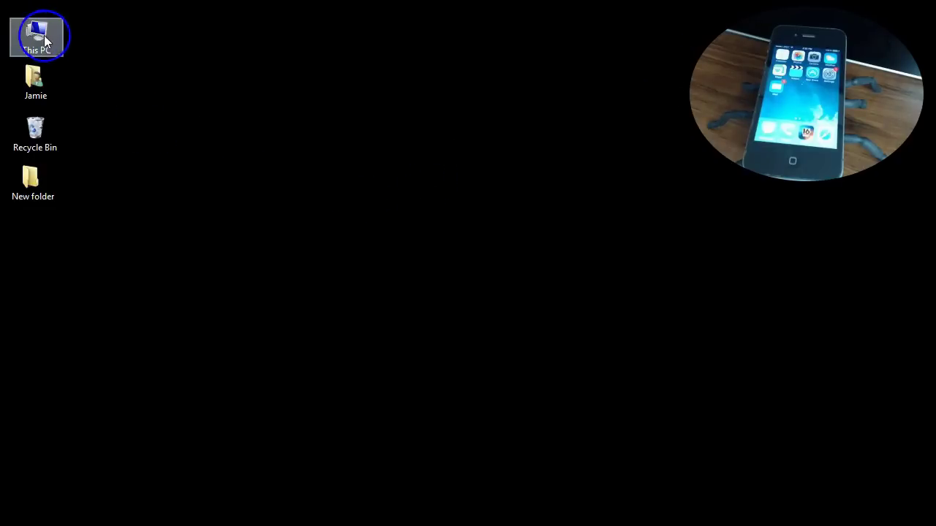
Navigate from the user folder to AppData\Local\Apple Computer\iTunes.
{"action": "double_click", "coordinate": [39, 89]}
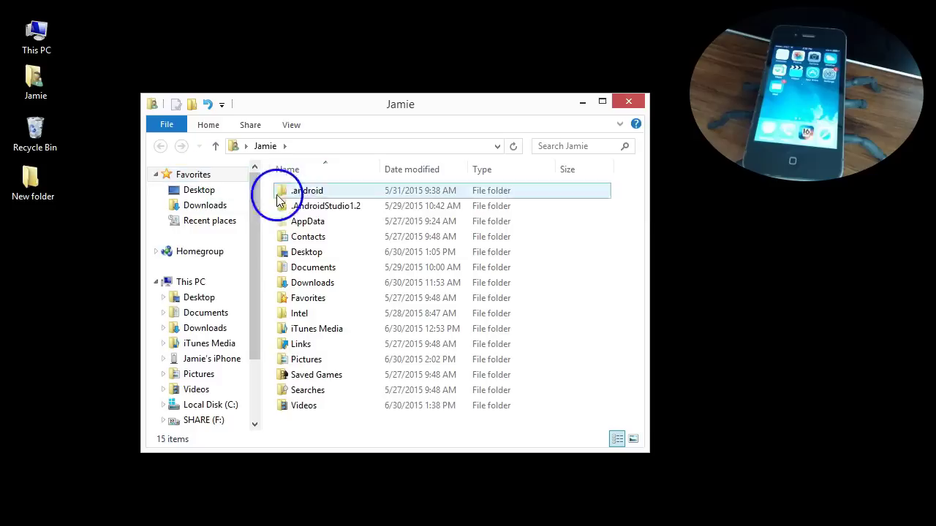
{"action": "left_click", "coordinate": [329, 223]}
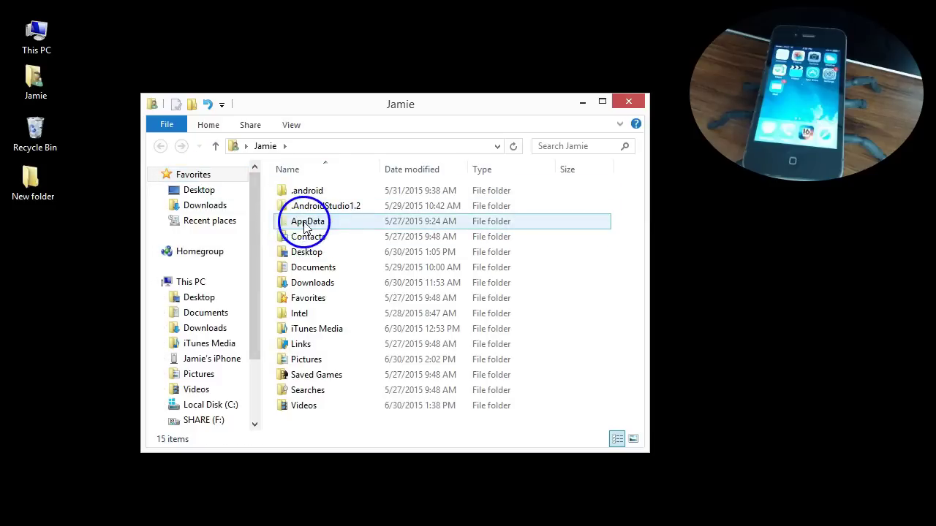
{"action": "double_click", "coordinate": [289, 224]}
{"action": "double_click", "coordinate": [302, 196]}
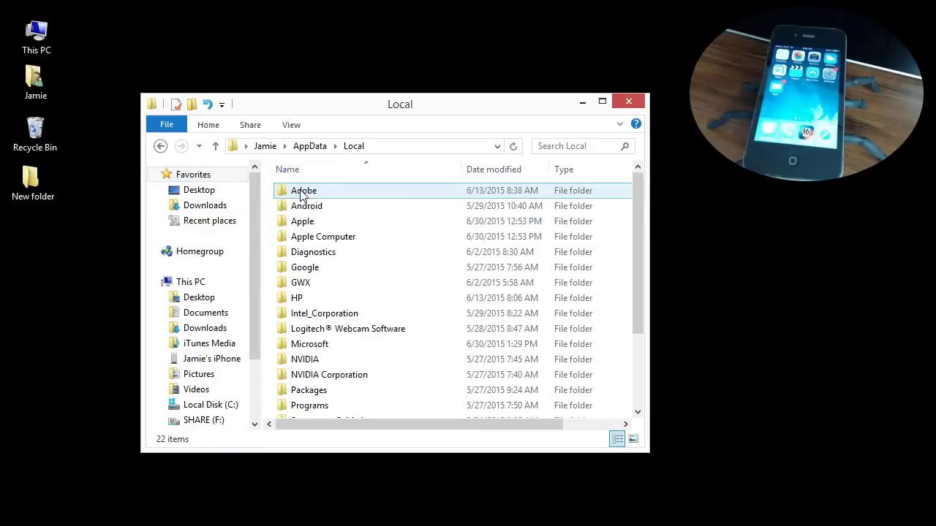
{"action": "double_click", "coordinate": [310, 236]}
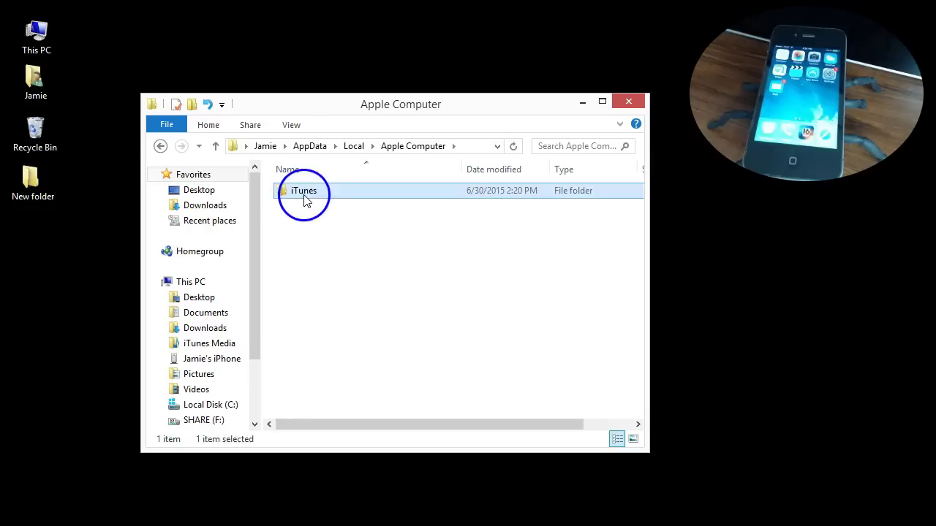
{"action": "double_click", "coordinate": [306, 193]}
Delete iPodDevices.xml and iTunesPrefs.xml, then close the emptied folder window.
{"action": "left_click_drag", "start_coordinate": [373, 241], "coordinate": [318, 203]}
{"action": "right_click", "coordinate": [318, 203]}
{"action": "left_click", "coordinate": [389, 419]}
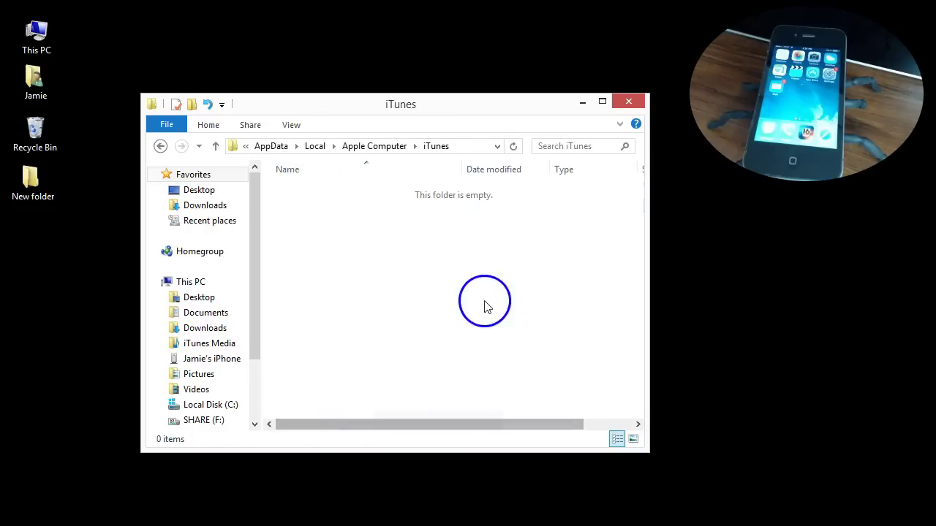
{"action": "left_click", "coordinate": [627, 102]}
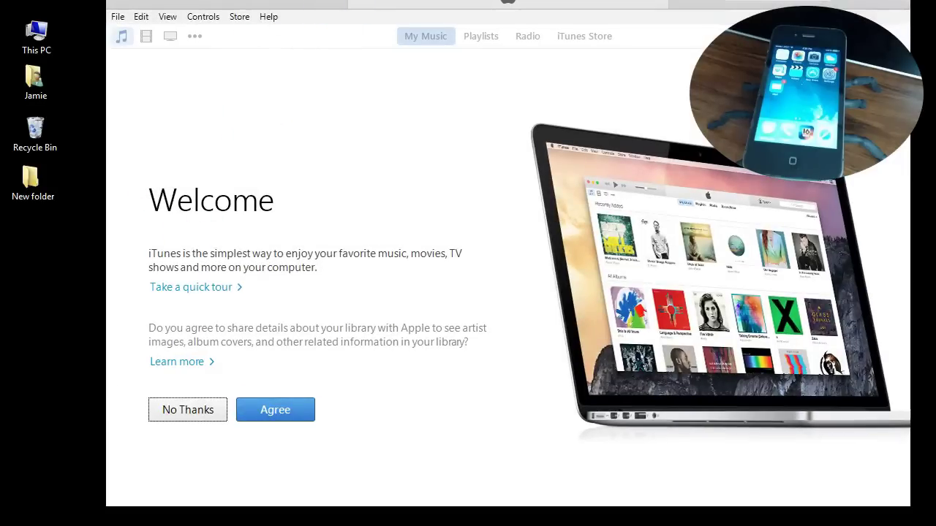
Agree to share library details on the iTunes Welcome page, then close iTunes.
{"action": "left_click_drag", "start_coordinate": [337, 3], "coordinate": [251, 28]}
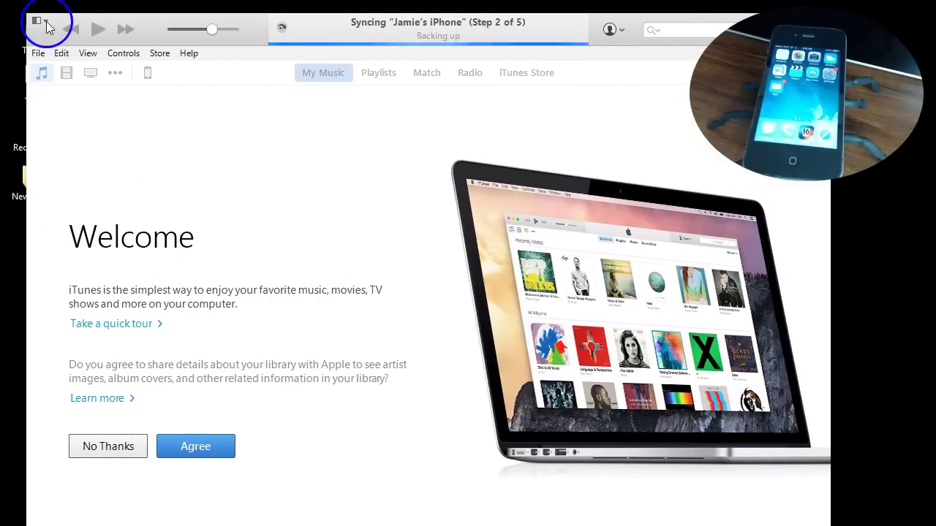
{"action": "left_click_drag", "start_coordinate": [35, 18], "coordinate": [183, 93]}
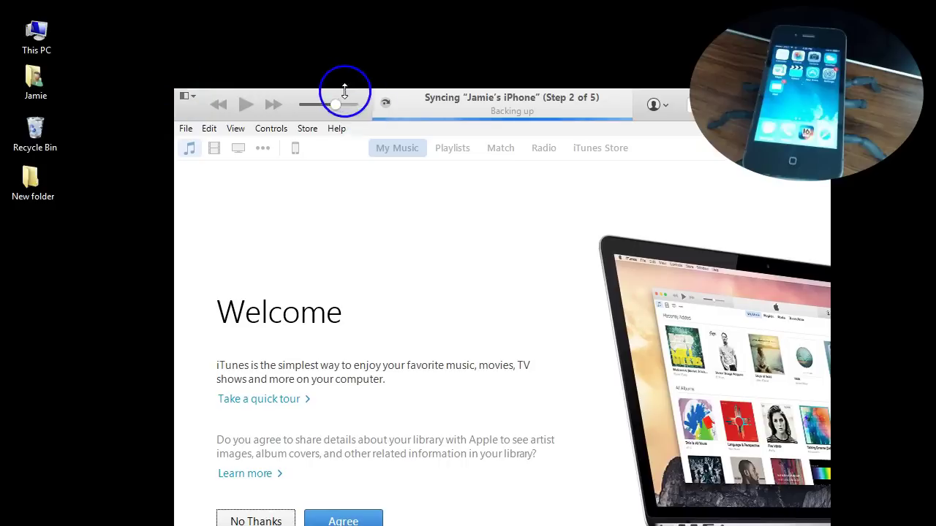
{"action": "left_click_drag", "start_coordinate": [355, 93], "coordinate": [207, 33]}
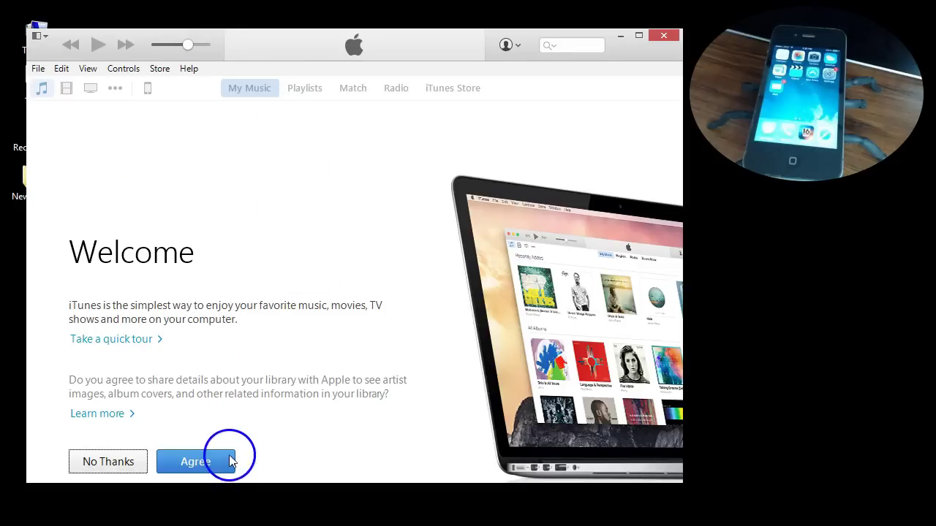
{"action": "left_click", "coordinate": [196, 462]}
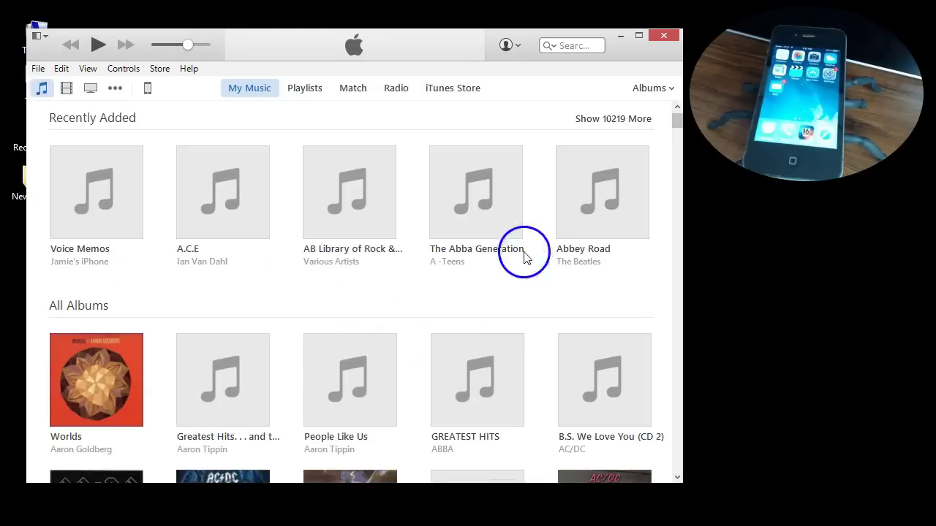
{"action": "left_click", "coordinate": [667, 38]}
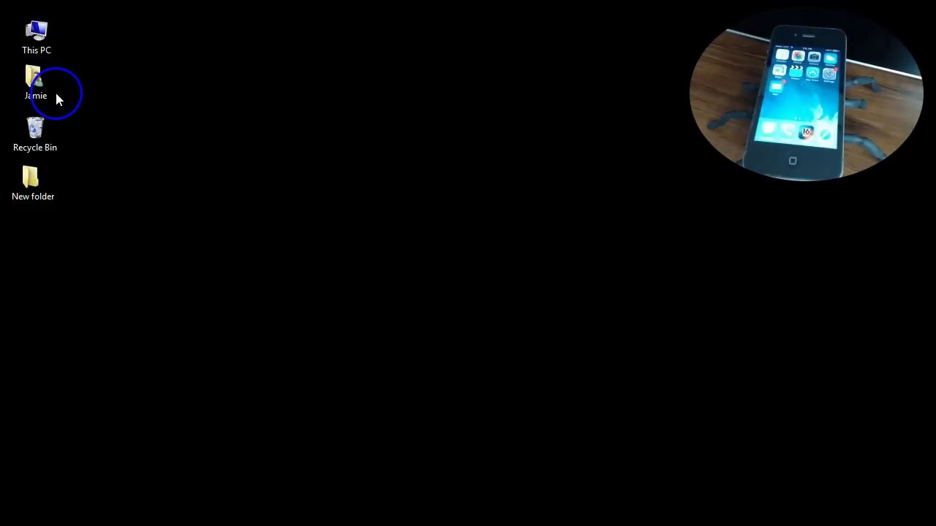
Open This PC > iPhone > Internal Storage > DCIM > 860OKMZO in a smaller lower-right window.
{"action": "double_click", "coordinate": [40, 45]}
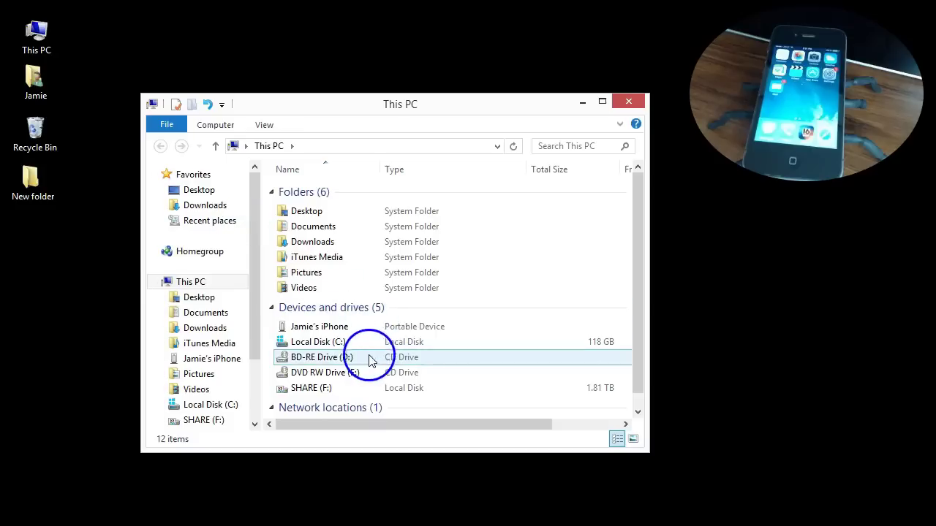
{"action": "double_click", "coordinate": [340, 331]}
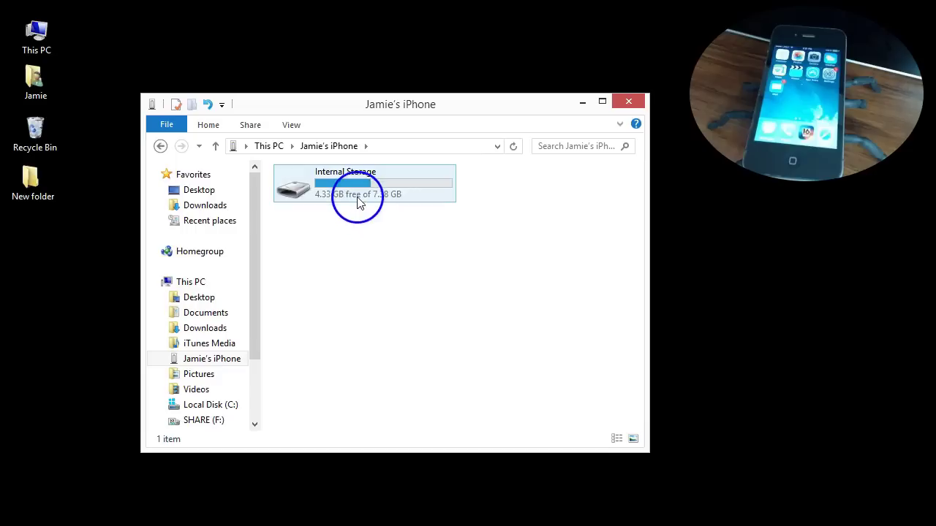
{"action": "double_click", "coordinate": [358, 202]}
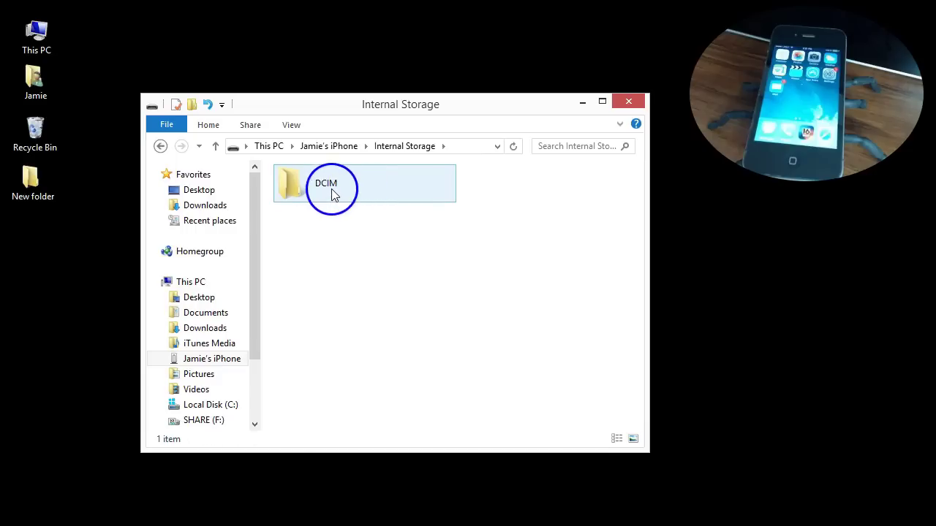
{"action": "double_click", "coordinate": [331, 191]}
{"action": "double_click", "coordinate": [331, 188]}
{"action": "left_click_drag", "start_coordinate": [346, 98], "coordinate": [656, 196]}
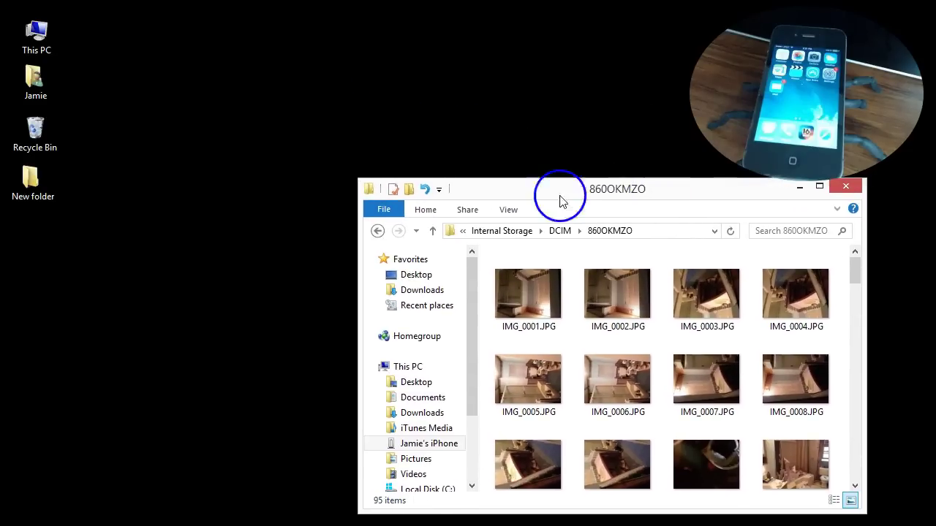
{"action": "left_click_drag", "start_coordinate": [360, 181], "coordinate": [468, 189]}
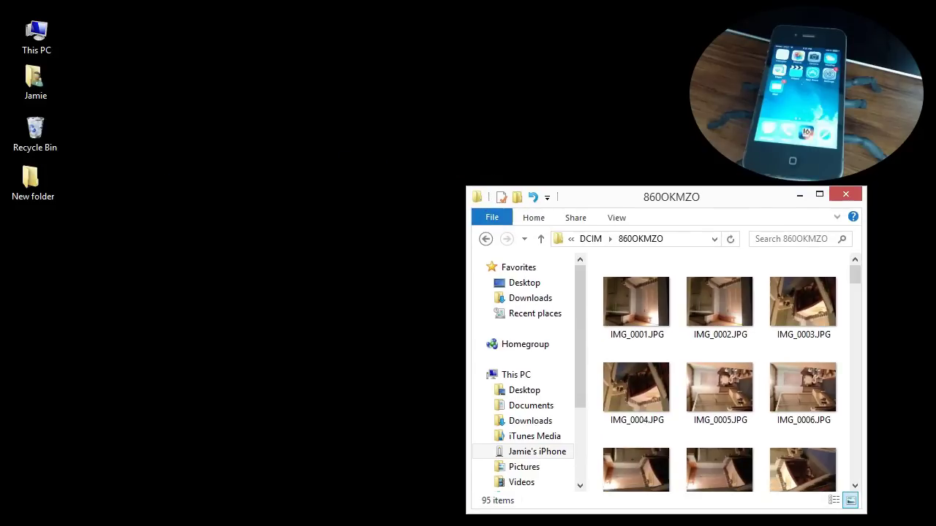
Open New folder beside 860OKMZO and drag all 95 selected photos into it.
{"action": "double_click", "coordinate": [35, 187]}
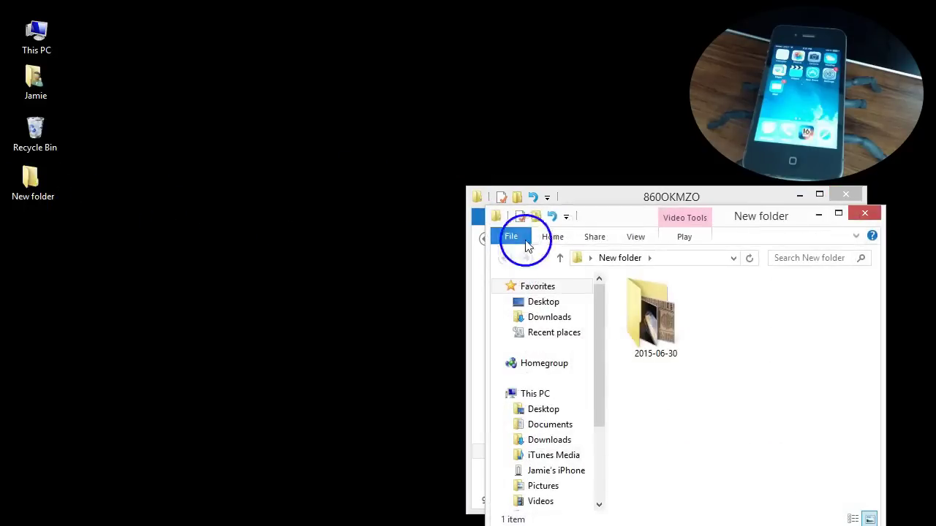
{"action": "left_click_drag", "start_coordinate": [599, 220], "coordinate": [168, 204]}
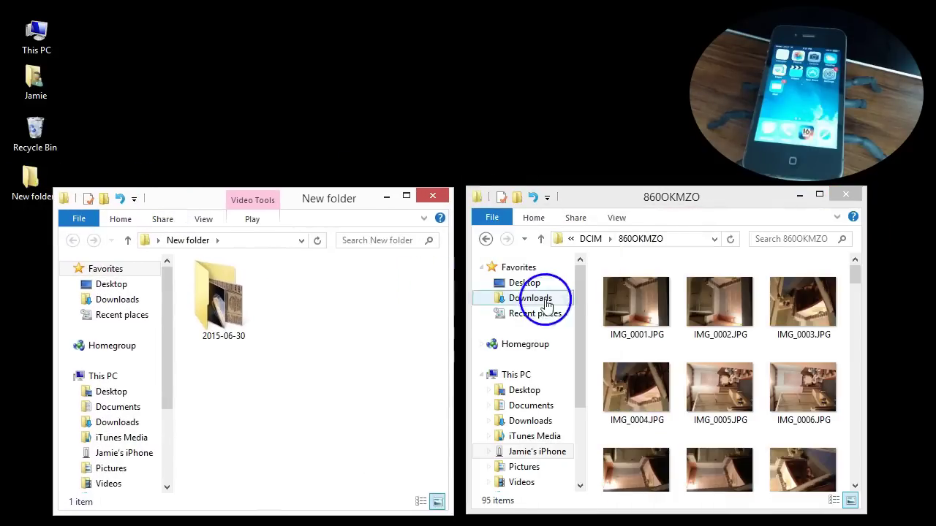
{"action": "left_click", "coordinate": [696, 355]}
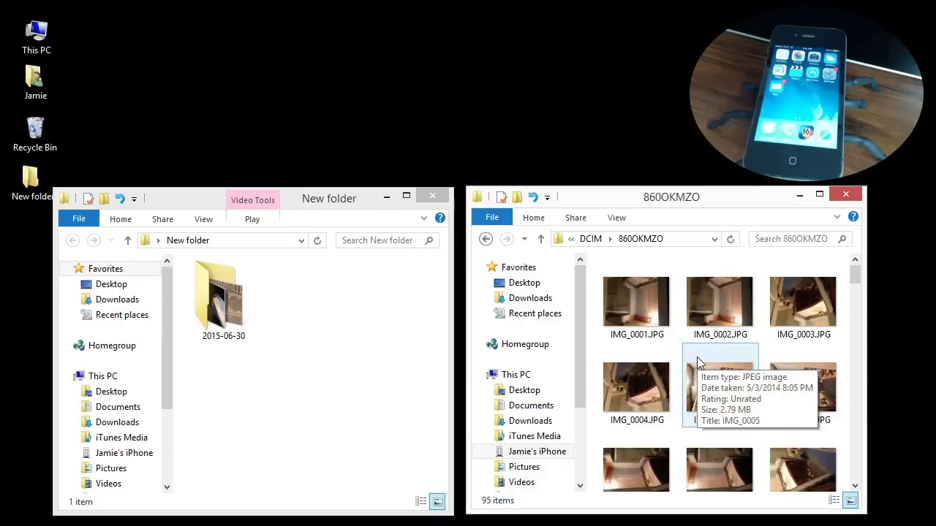
{"action": "key", "text": "ctrl+a"}
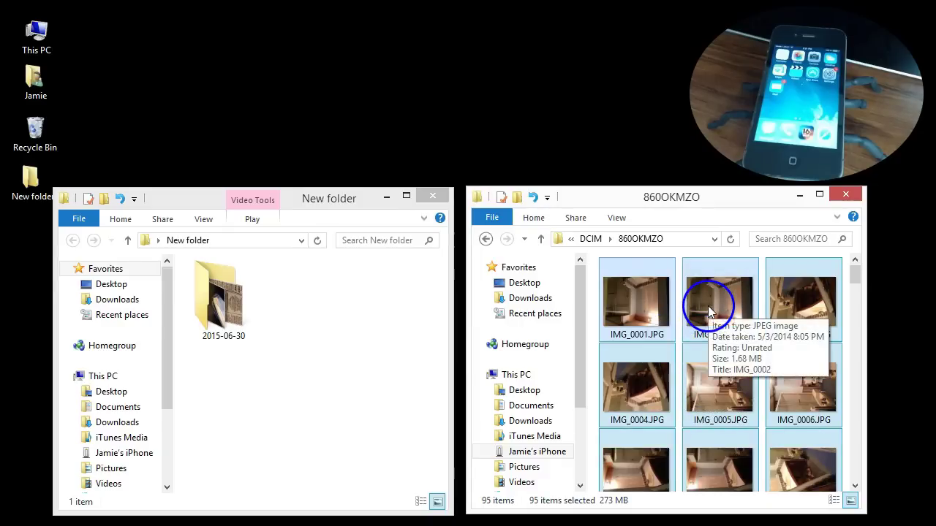
{"action": "left_click_drag", "start_coordinate": [698, 345], "coordinate": [310, 368]}
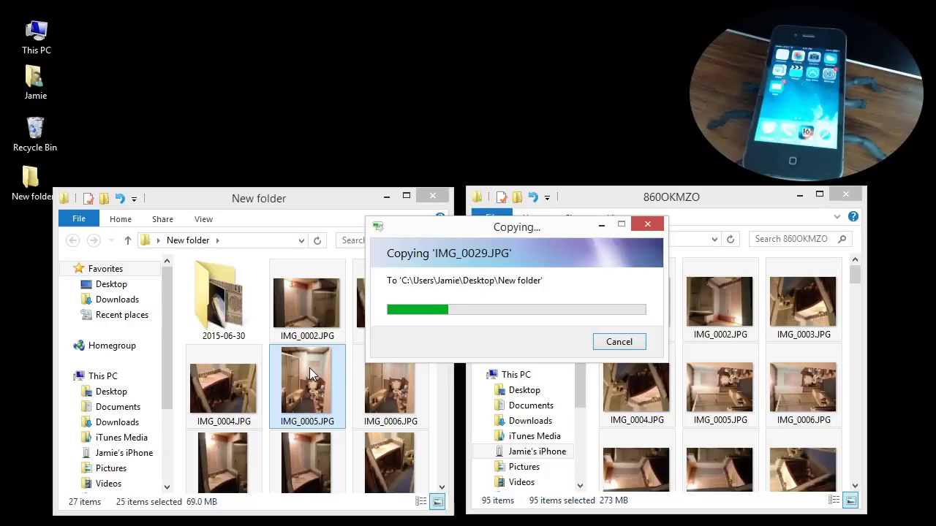
{"action": "left_click", "coordinate": [310, 367]}
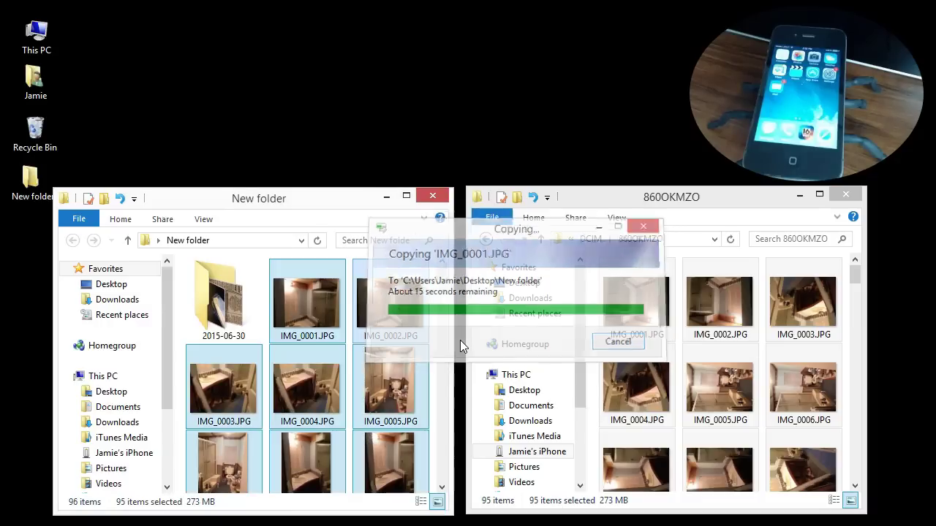
Select all 95 photos in 860OKMZO and delete them from the iPhone, confirming Yes.
{"action": "left_click", "coordinate": [726, 373]}
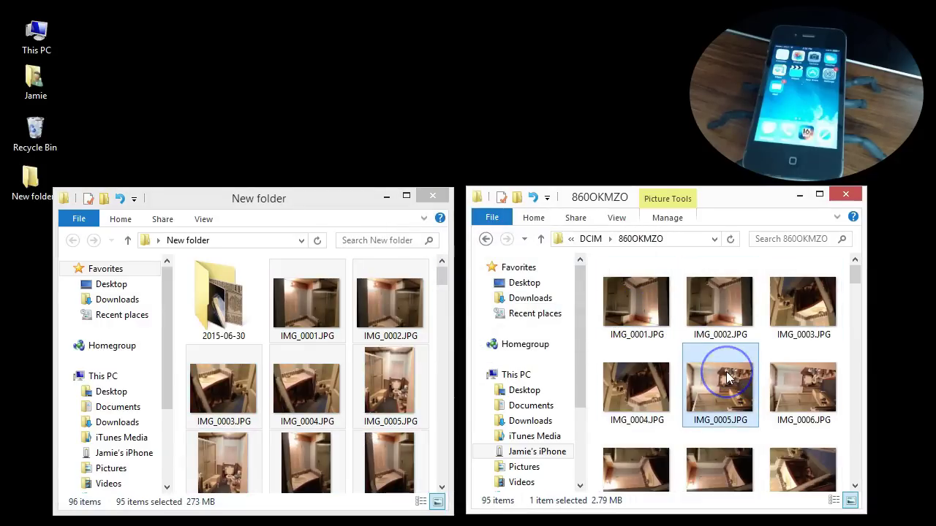
{"action": "key", "text": "ctrl+a"}
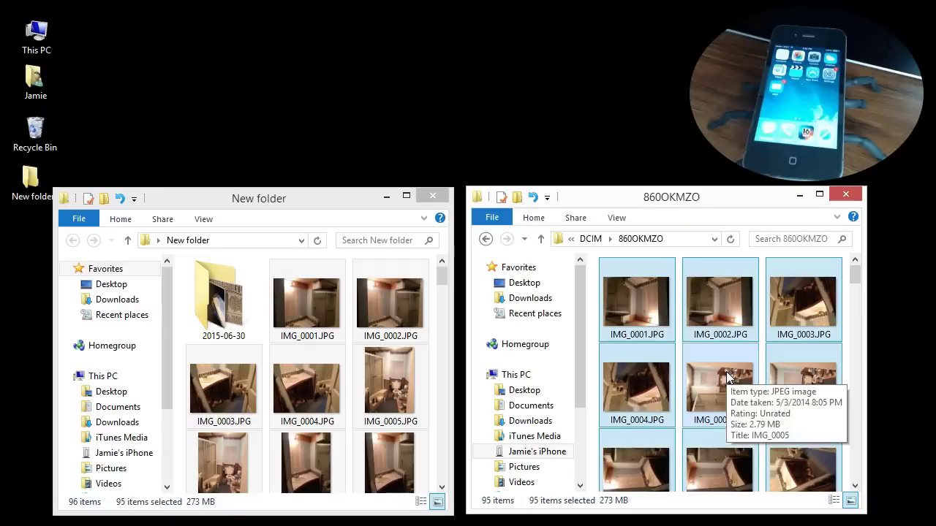
{"action": "right_click", "coordinate": [716, 320]}
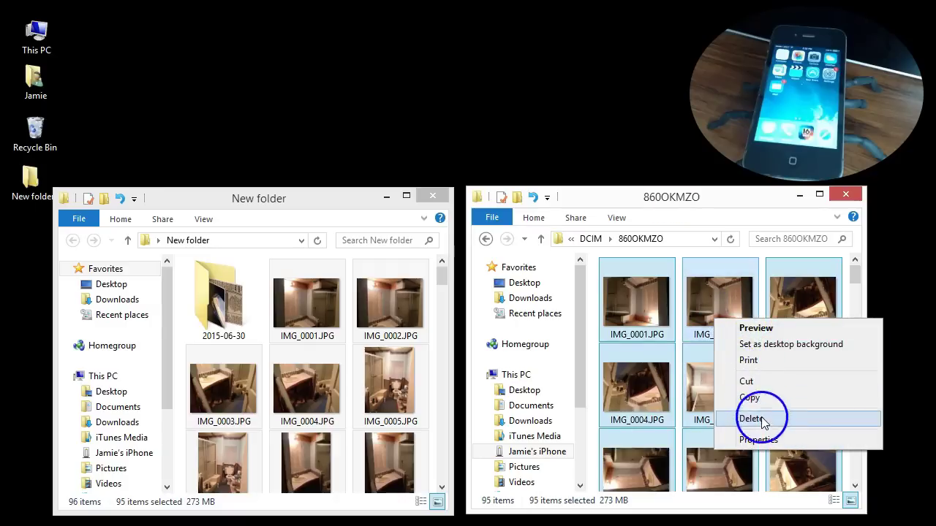
{"action": "left_click", "coordinate": [762, 418]}
{"action": "left_click", "coordinate": [562, 285]}
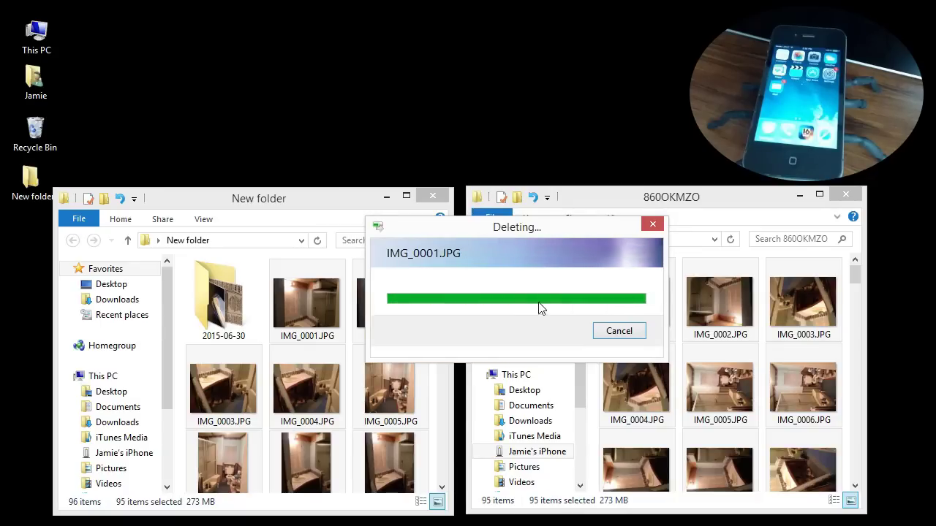
Go back up to This PC, reopen the iPhone, and select Internal Storage (4.33 GB free).
{"action": "left_click", "coordinate": [485, 239]}
{"action": "left_click", "coordinate": [486, 239]}
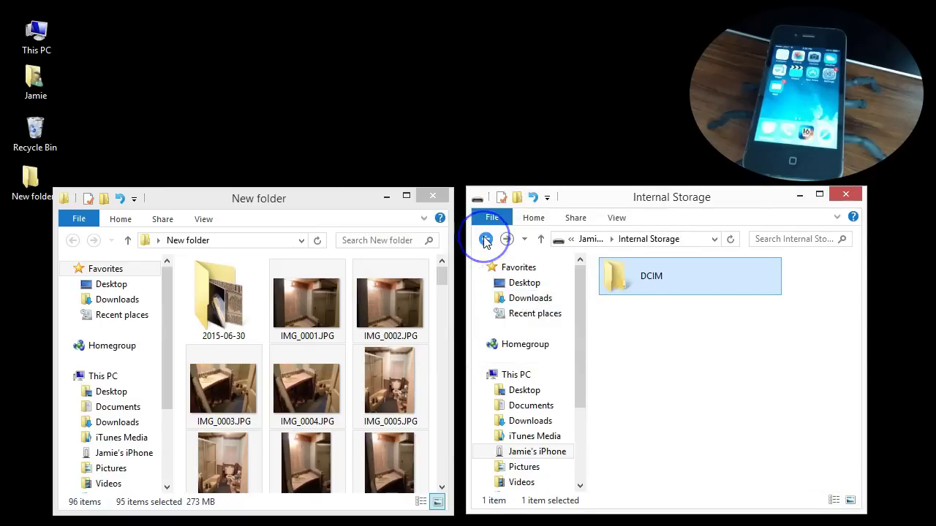
{"action": "left_click", "coordinate": [485, 239]}
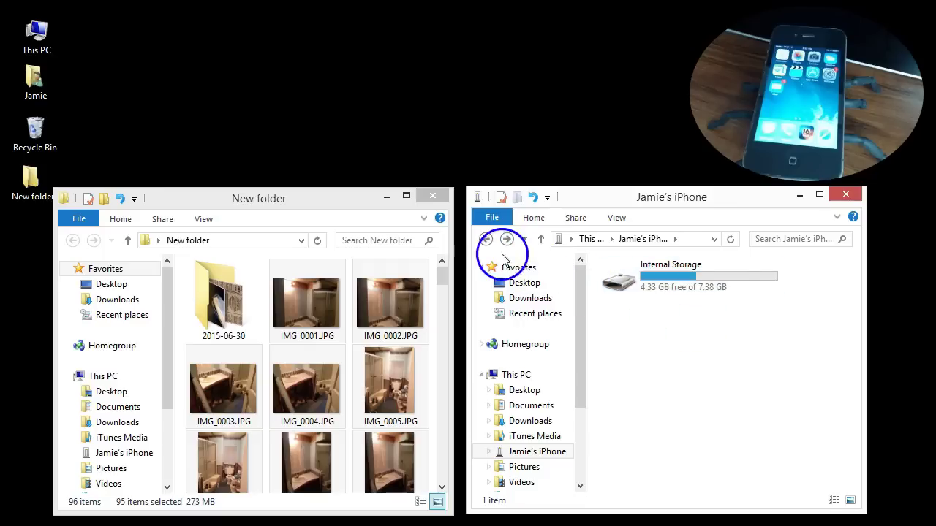
{"action": "left_click", "coordinate": [485, 239]}
{"action": "double_click", "coordinate": [647, 419]}
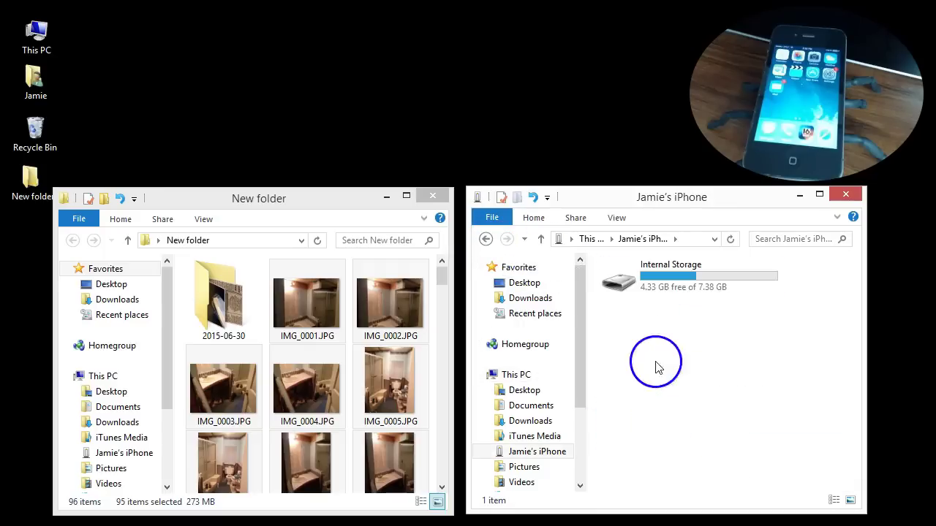
{"action": "left_click", "coordinate": [658, 288]}
Browse from This PC to iPhone > Internal Storage > DCIM > 860OKMZO to verify it is empty.
{"action": "left_click", "coordinate": [484, 240]}
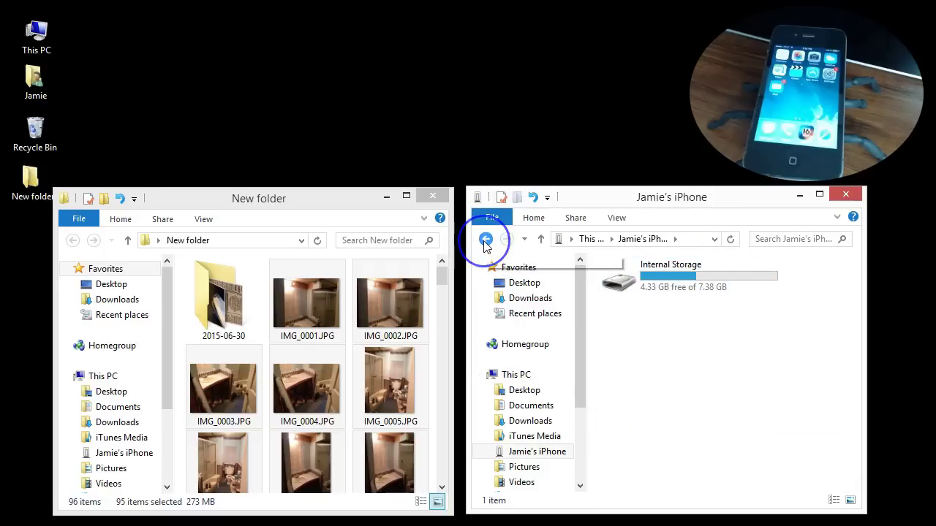
{"action": "left_click_drag", "start_coordinate": [592, 215], "coordinate": [603, 209]}
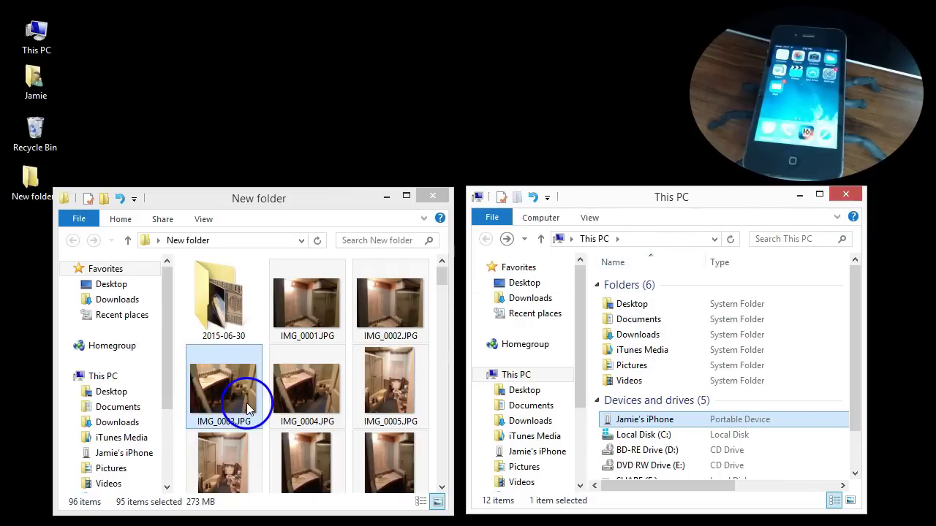
{"action": "double_click", "coordinate": [664, 421]}
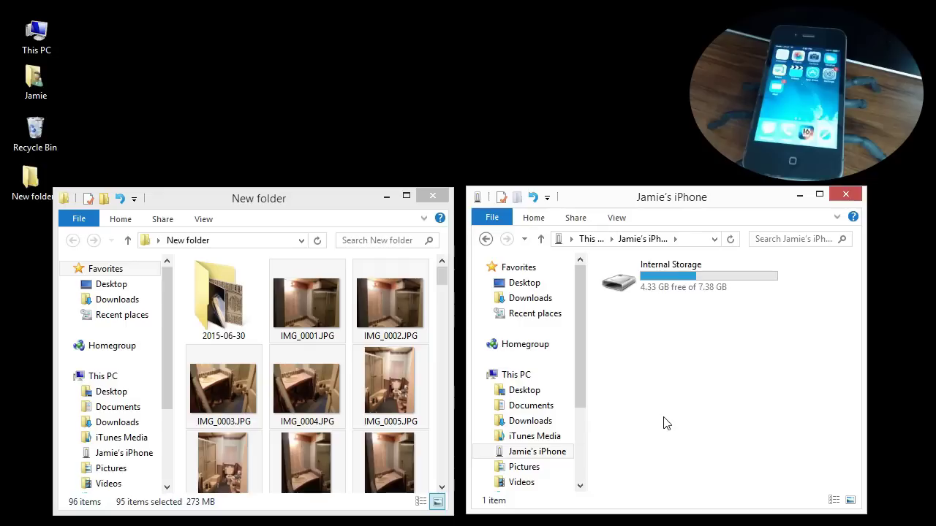
{"action": "double_click", "coordinate": [669, 293]}
{"action": "double_click", "coordinate": [665, 291]}
{"action": "double_click", "coordinate": [665, 291]}
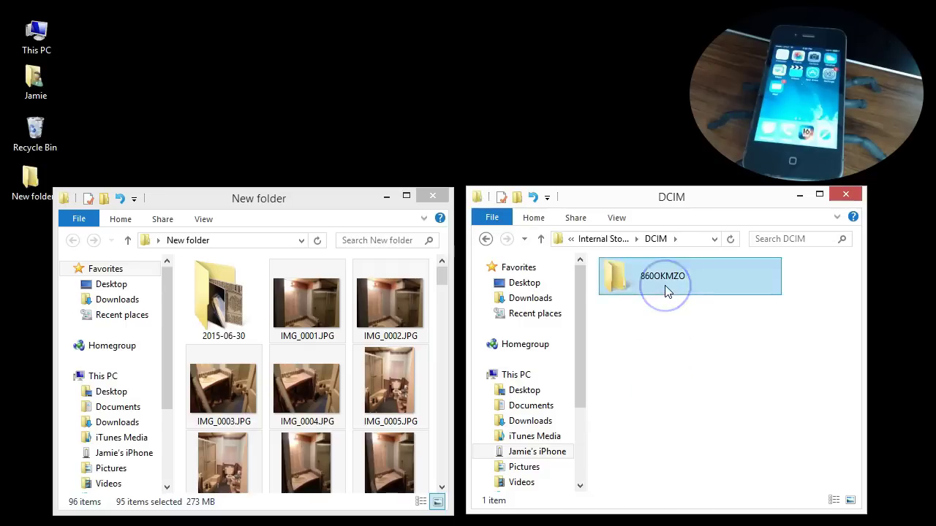
Back out to the iPhone level, then close the New folder and iPhone Explorer windows.
{"action": "left_click", "coordinate": [486, 240]}
{"action": "left_click", "coordinate": [486, 241]}
{"action": "left_click", "coordinate": [486, 240]}
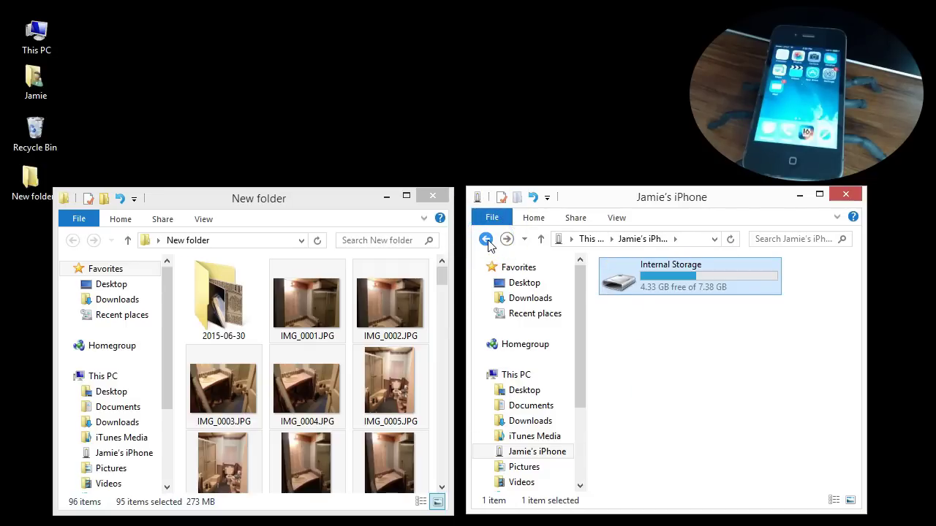
{"action": "left_click", "coordinate": [432, 196]}
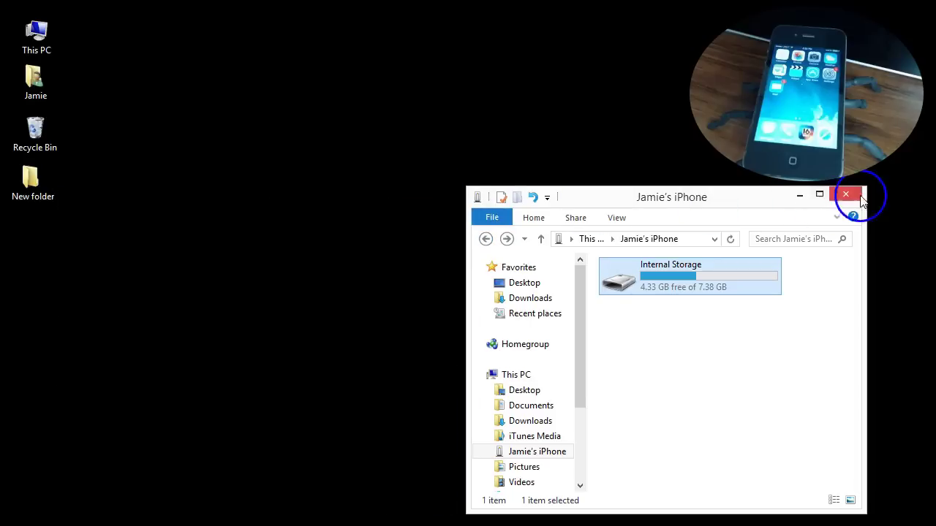
{"action": "left_click", "coordinate": [846, 196]}
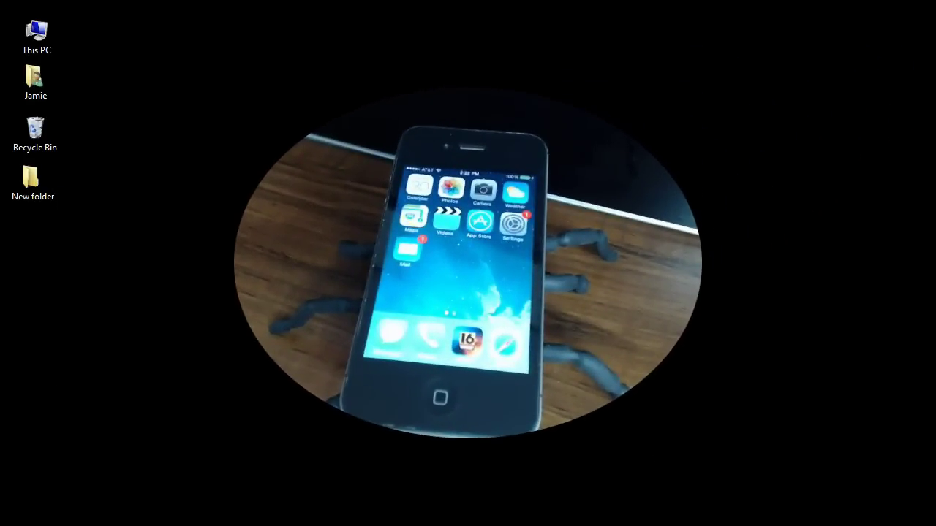